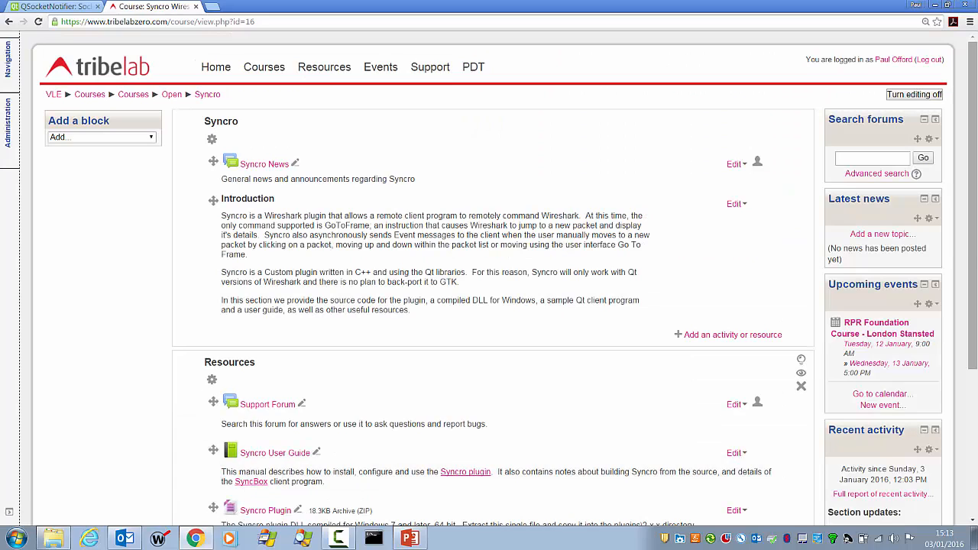
- Download the Syncro Plugin archive from the Resources section and keep syncro-0.99.1.zip despite the download warning
left_click_drag(975, 233, 975, 375)
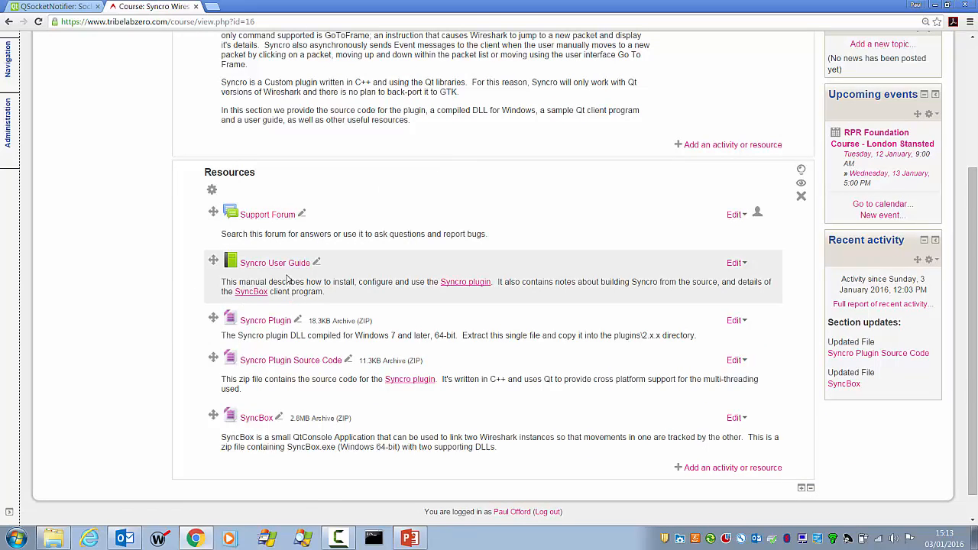
left_click(274, 324)
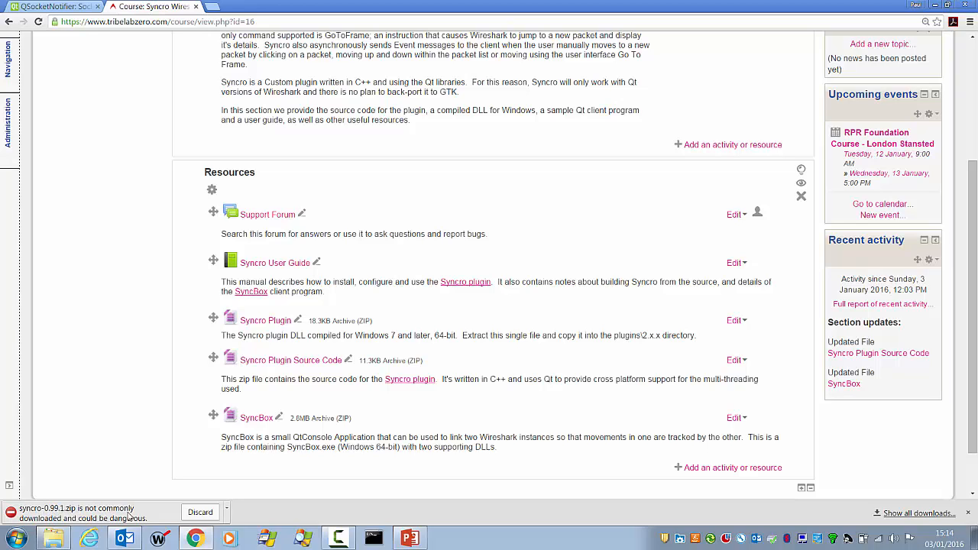
left_click(227, 512)
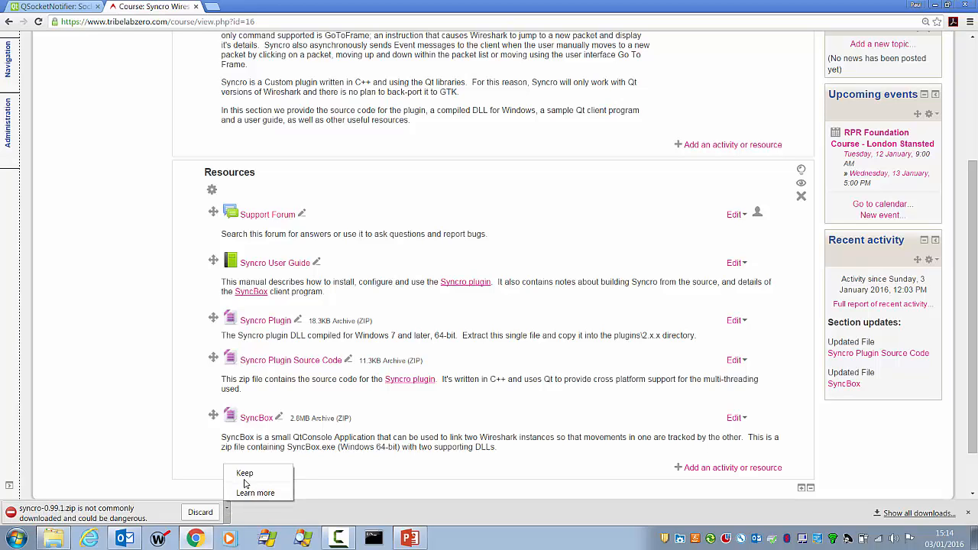
left_click(244, 479)
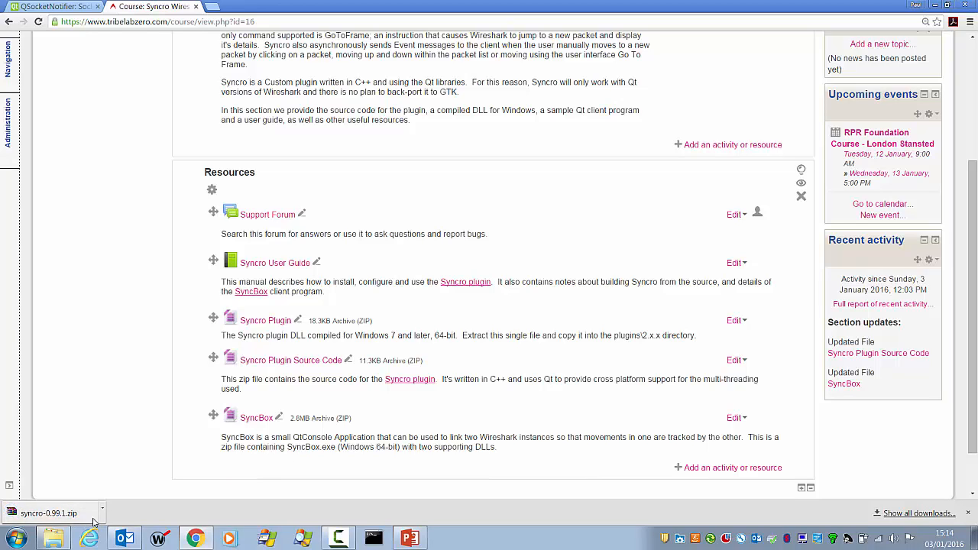
- Switch to the Windows Explorer window showing Wireshark2's plugins\2.0.0 folder and locate syncro.dll
key("alt+Tab")
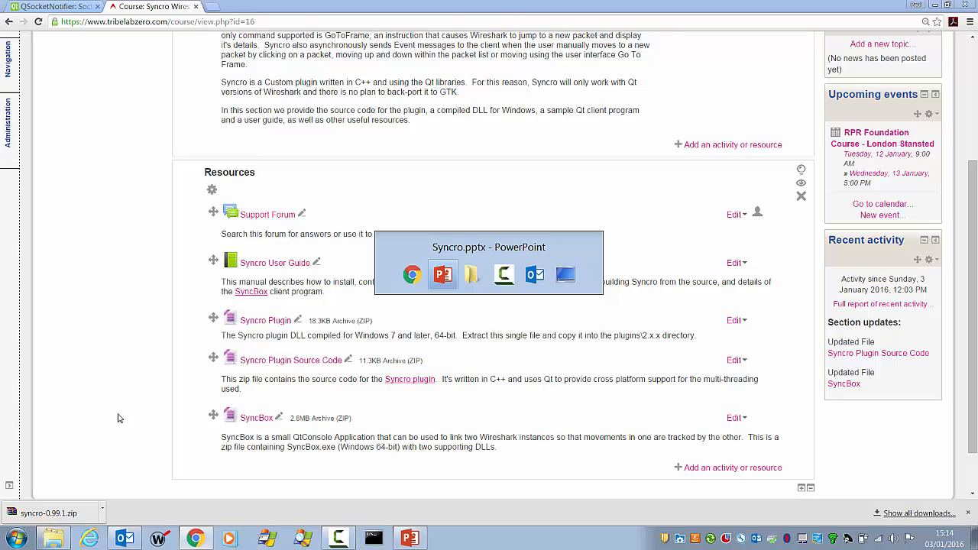
key("alt+Tab")
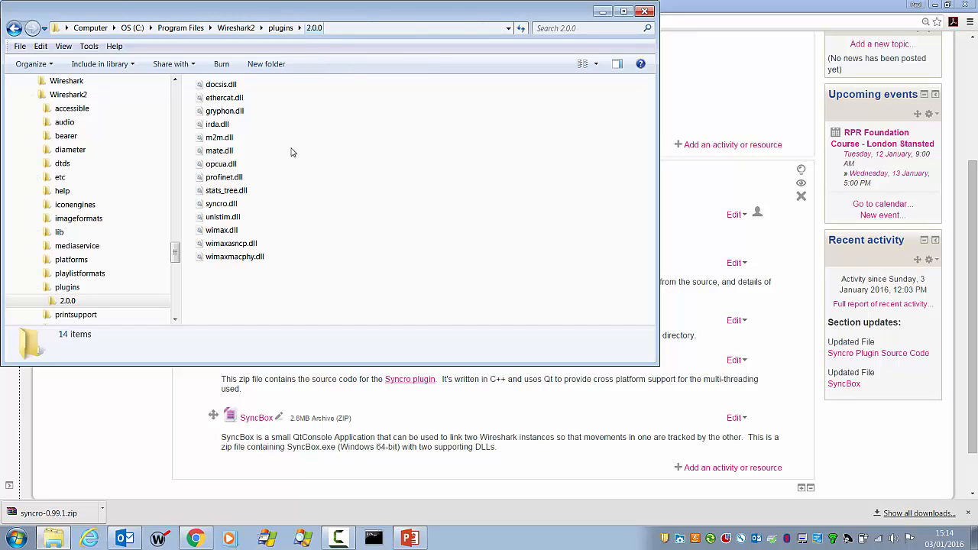
left_click(222, 204)
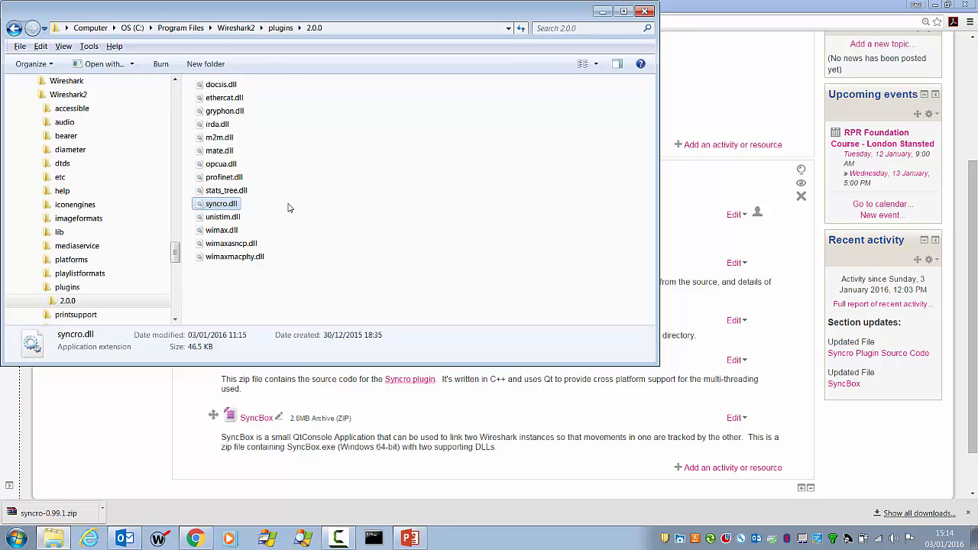
- Launch Wireshark and check which port the Syncro plugin is listening on
left_click(19, 538)
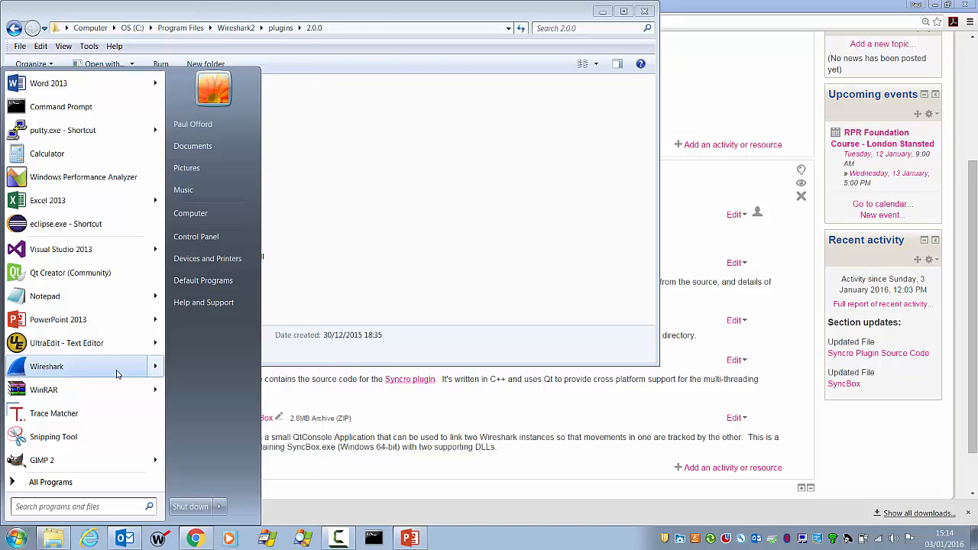
left_click(117, 373)
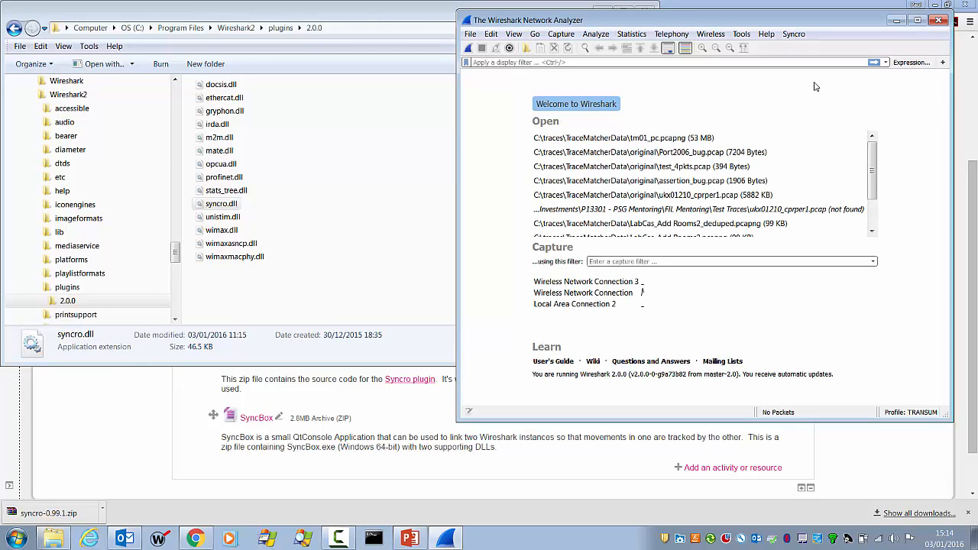
left_click(793, 36)
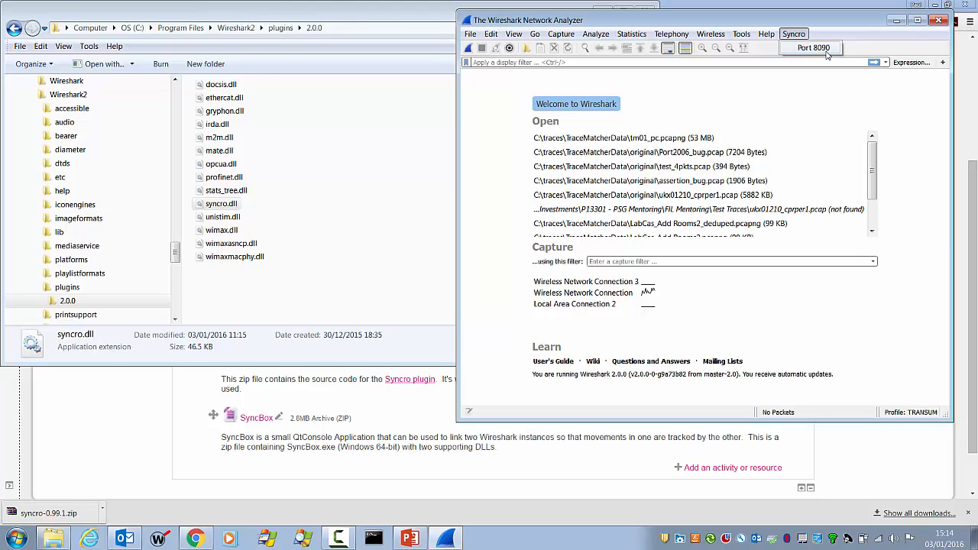
left_click(824, 49)
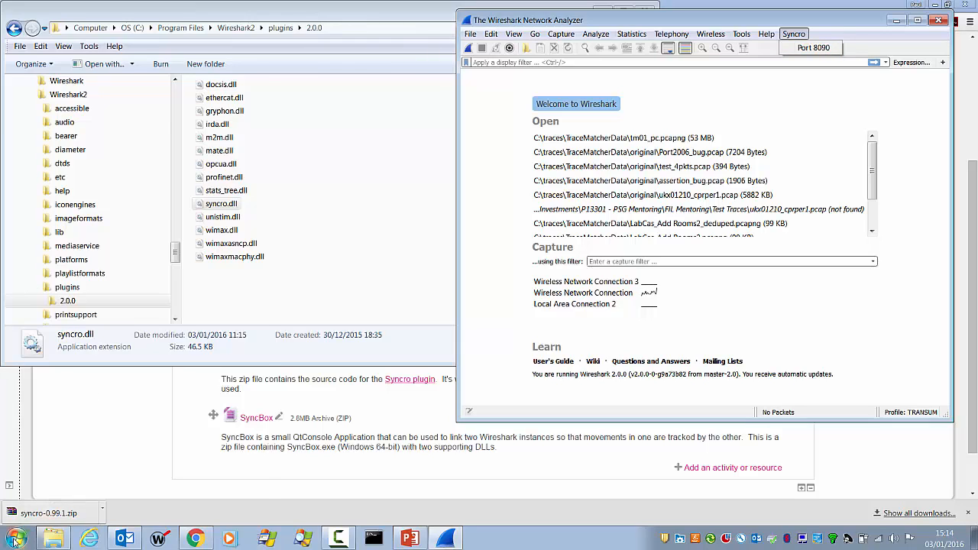
- Launch PuTTY and set its window to never close on exit
left_click(15, 538)
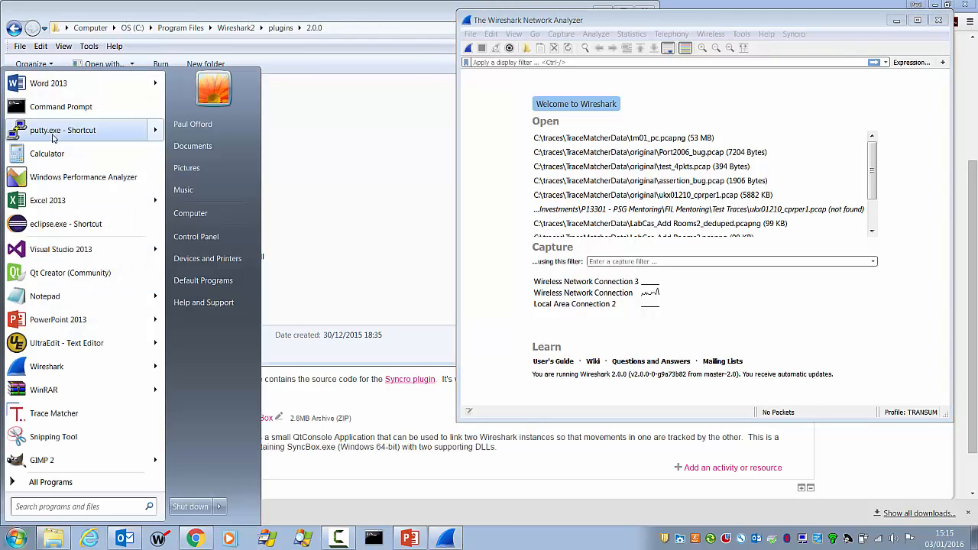
mouse_move(59, 134)
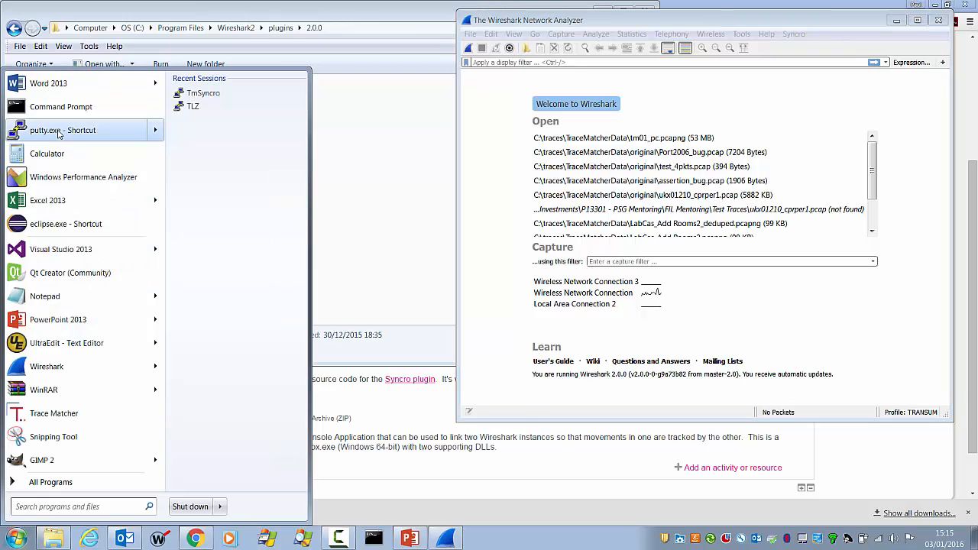
left_click(58, 133)
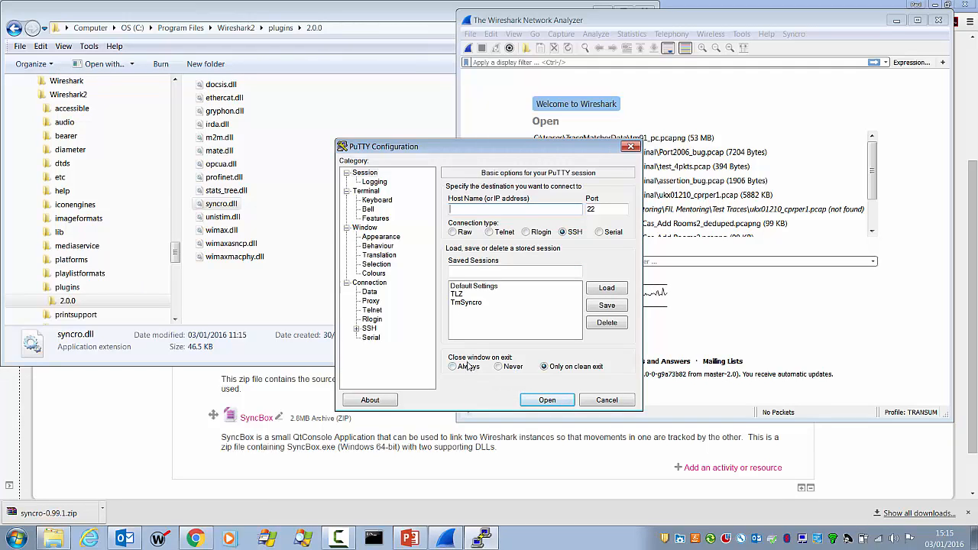
left_click(498, 367)
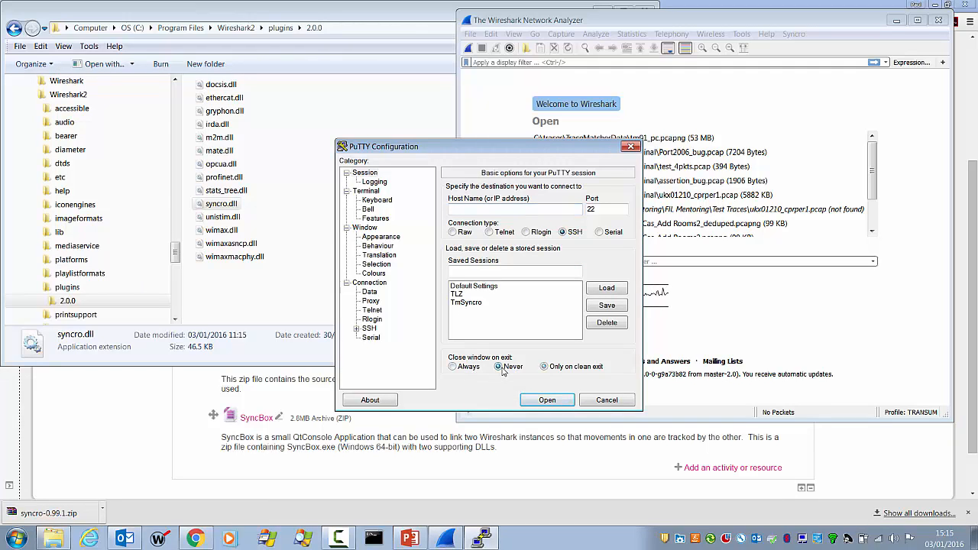
- Open a Raw connection to localhost on port 8090
left_click(467, 209)
type("localhost")
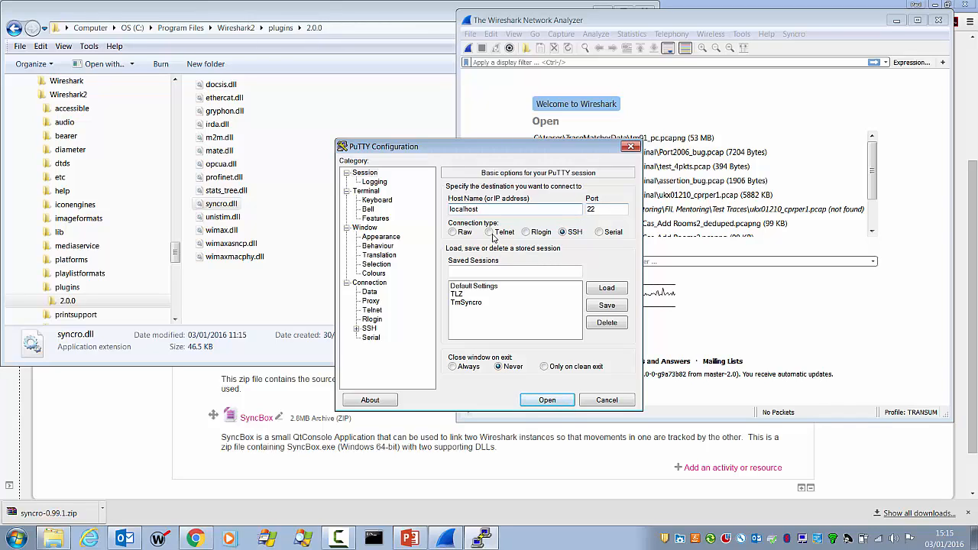
left_click(490, 232)
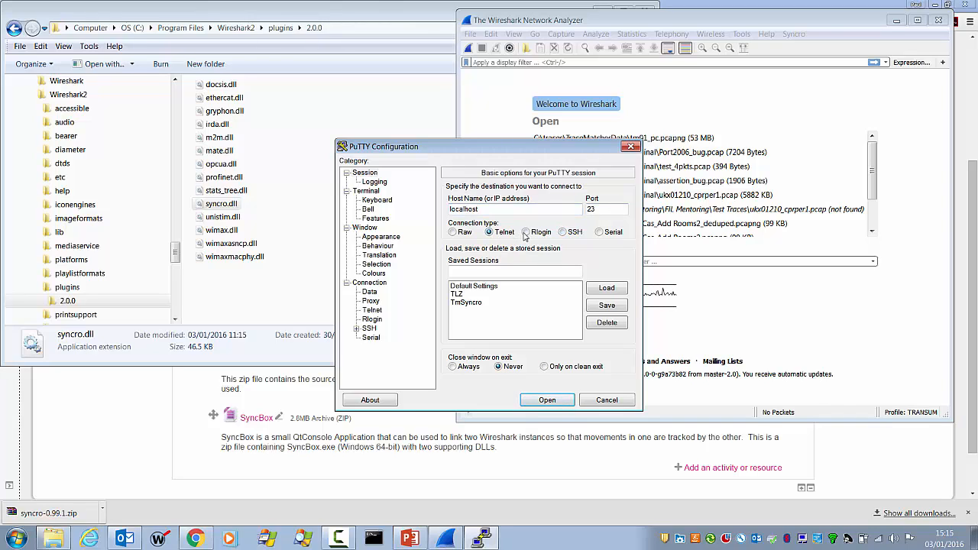
left_click(453, 233)
double_click(600, 209)
key("BackSpace")
type("8090")
left_click(540, 405)
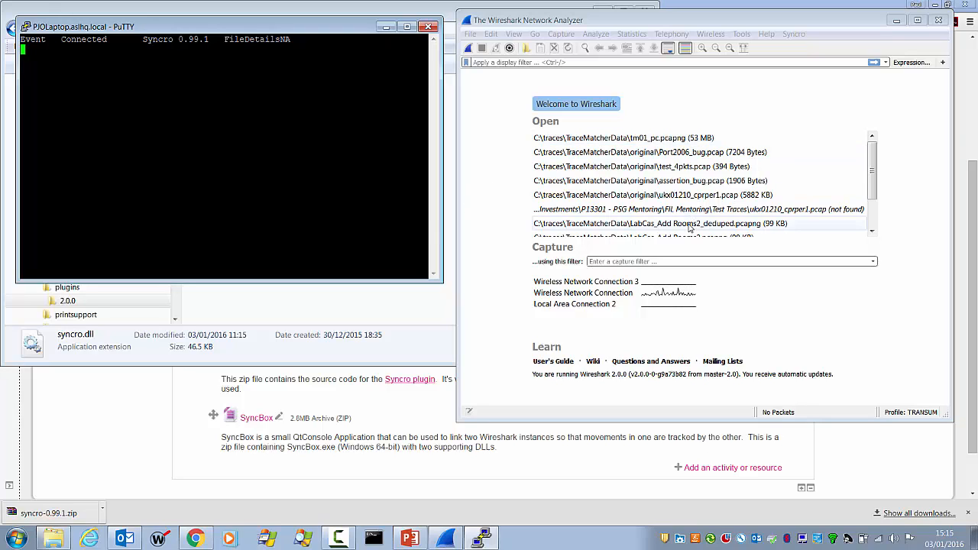
- Open the recent capture file Port2006_bug.pcap in Wireshark
double_click(642, 155)
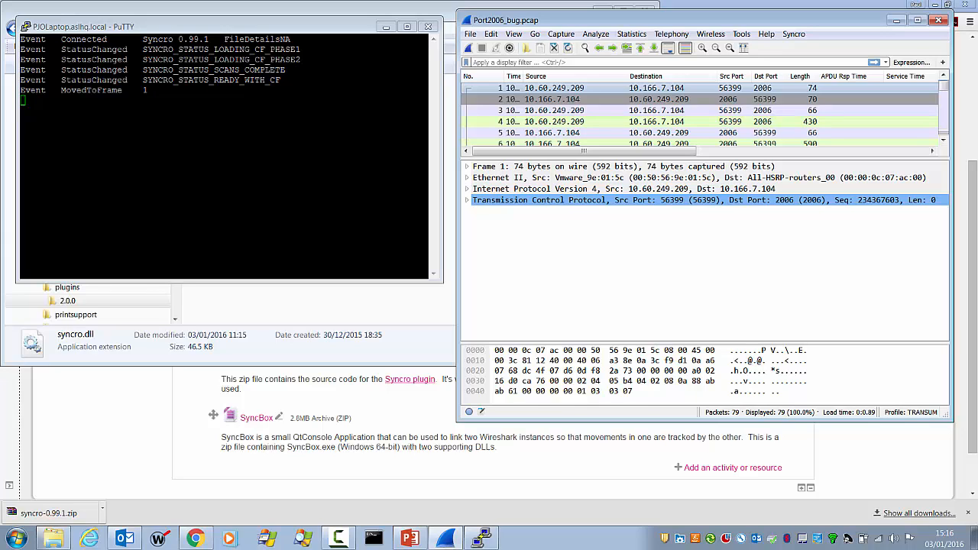
type("comm")
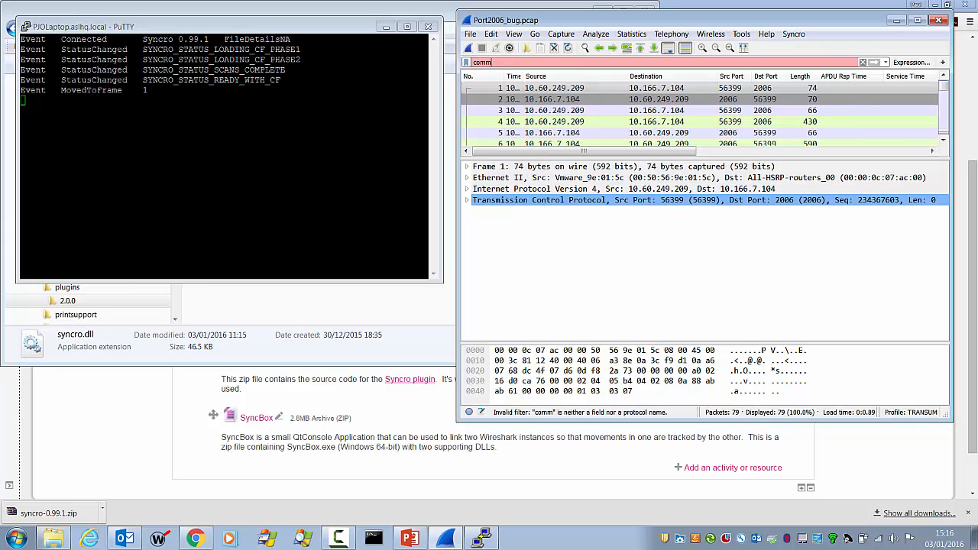
key("BackSpace")
key("BackSpace")
key("BackSpace")
key("BackSpace")
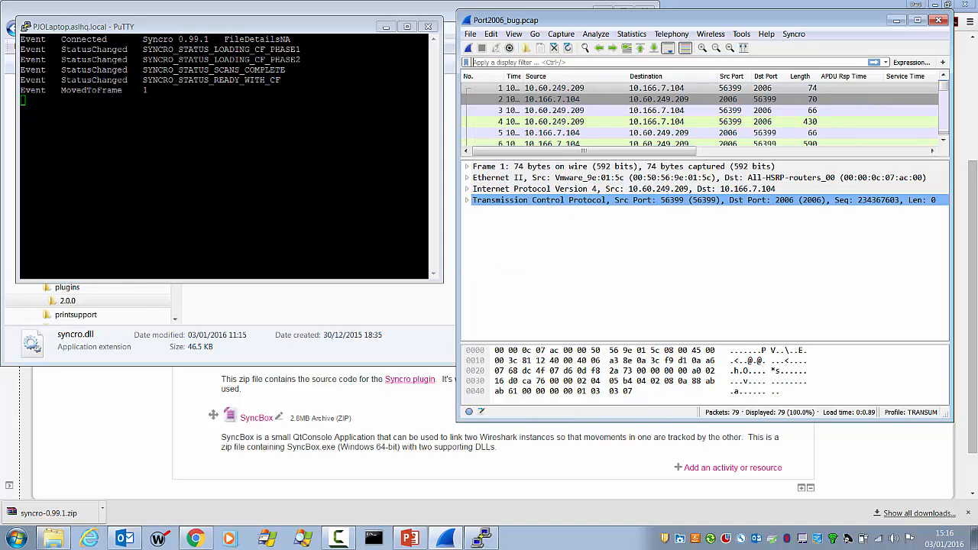
- Send the tab-separated instruction "command gotoframe 22" to Syncro from the PuTTY session
left_click(218, 26)
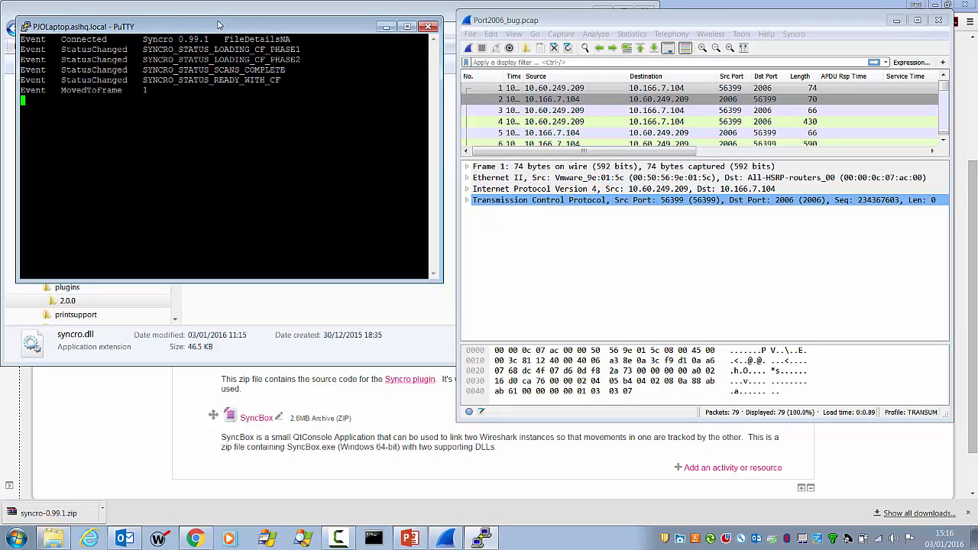
type("command")
key("Tab")
type("gotoframe")
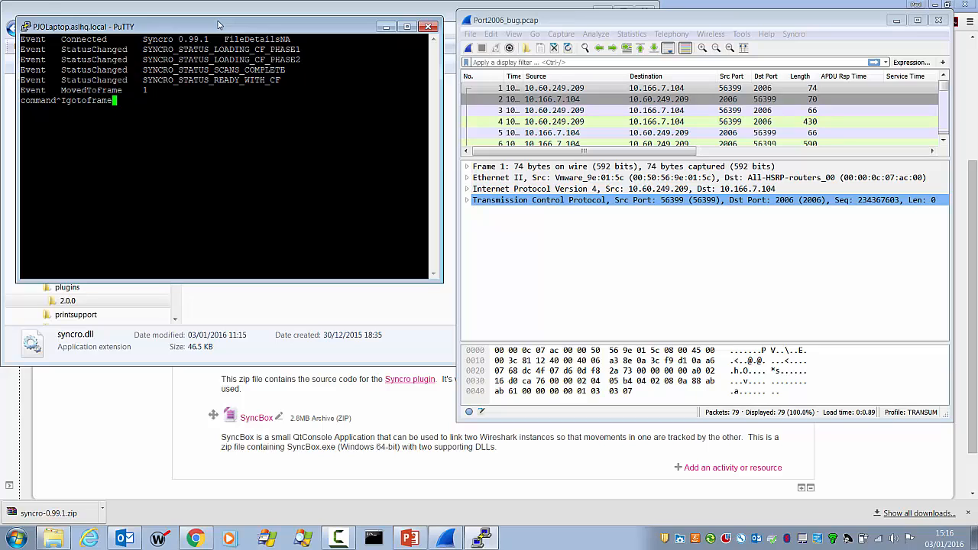
key("Tab")
type("22")
key("Return")
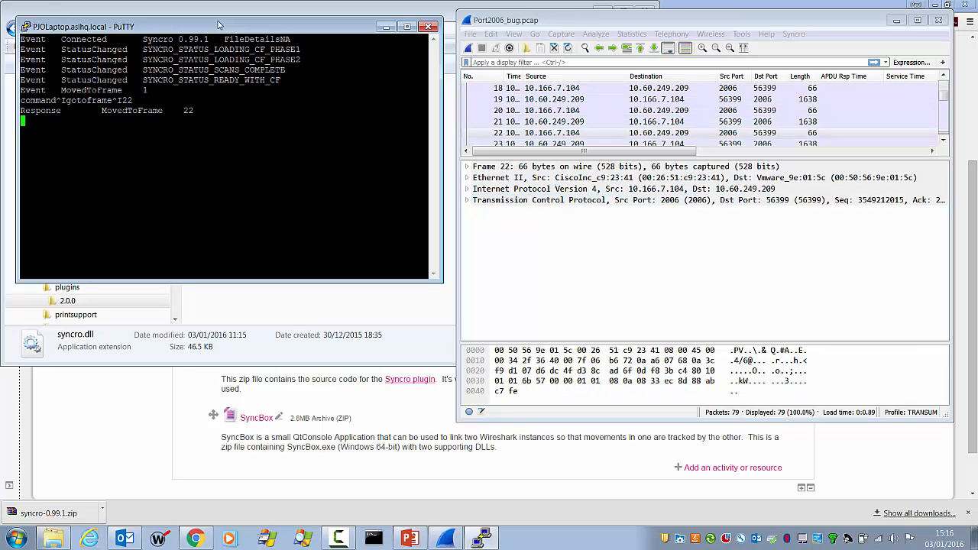
- Send the tab-separated instruction "command gotoframe 55" to Syncro from the PuTTY session
left_click(558, 134)
type("command")
key("Tab")
type("gotoframe")
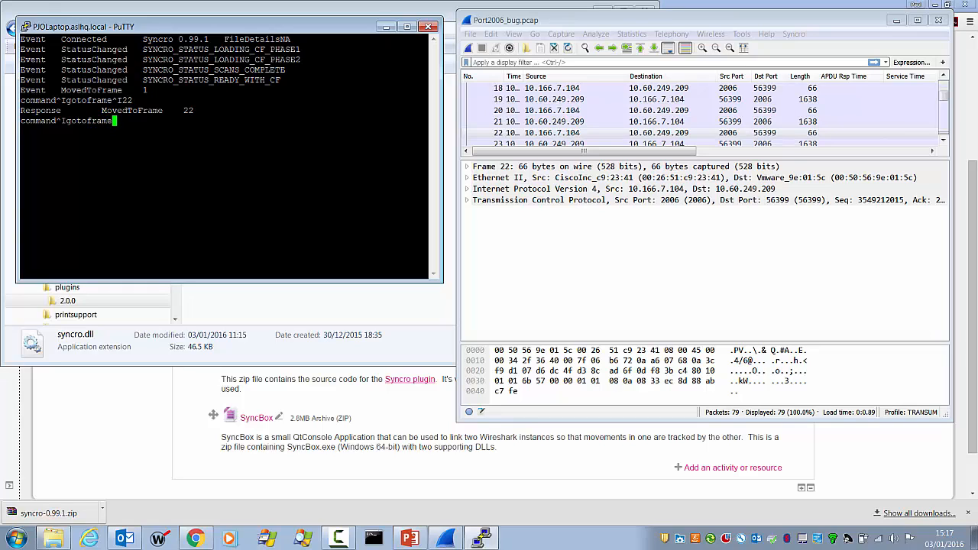
key("Tab")
type("55")
key("Return")
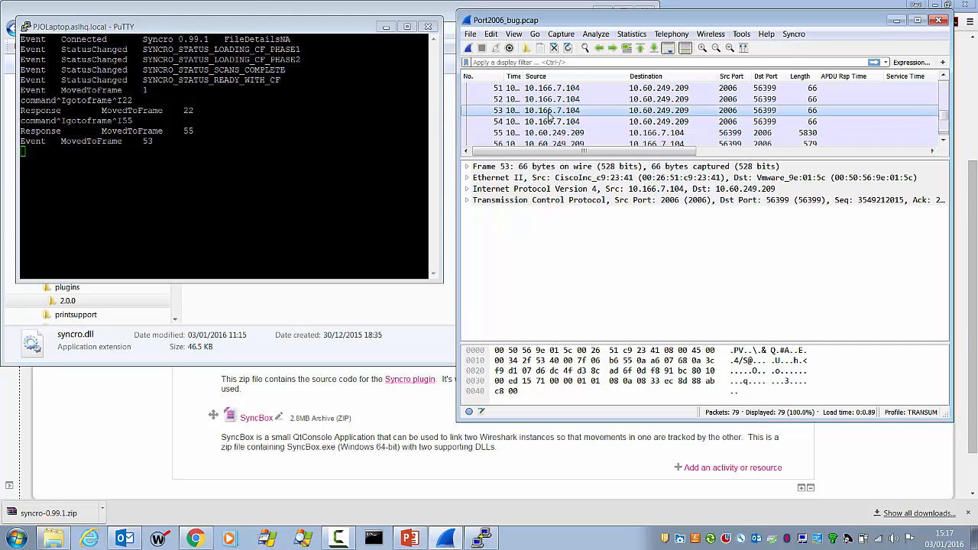
- Move Wireshark's packet selection up to frame 50, down to frame 55 and back to frame 54 to check Syncro's event messages
key("Up")
key("Up")
key("Up")
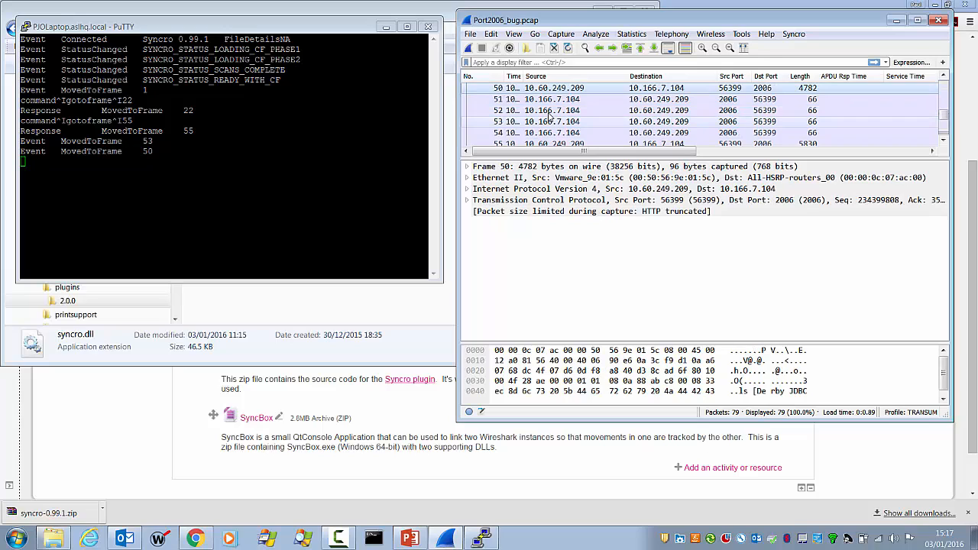
key("Down")
key("Down")
key("Down")
key("Down")
key("Down")
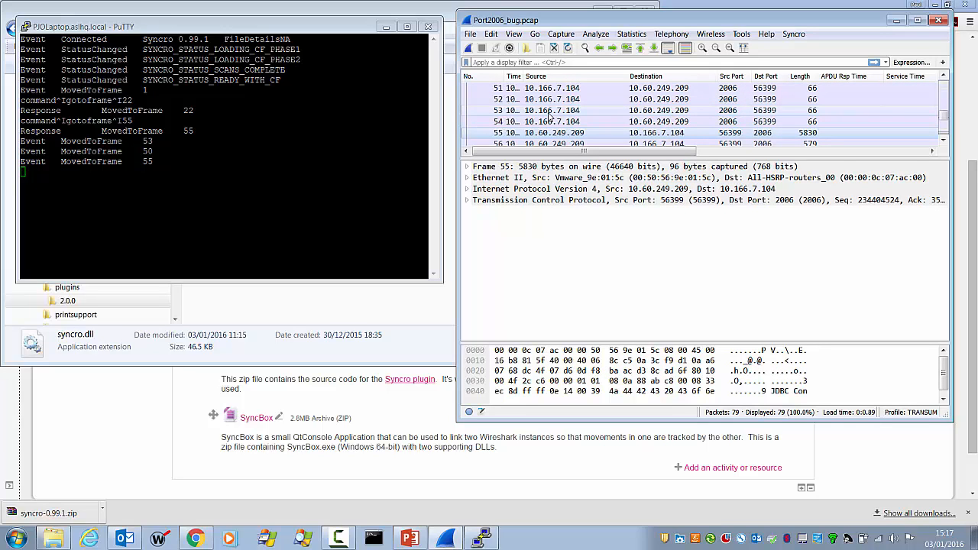
key("Up")
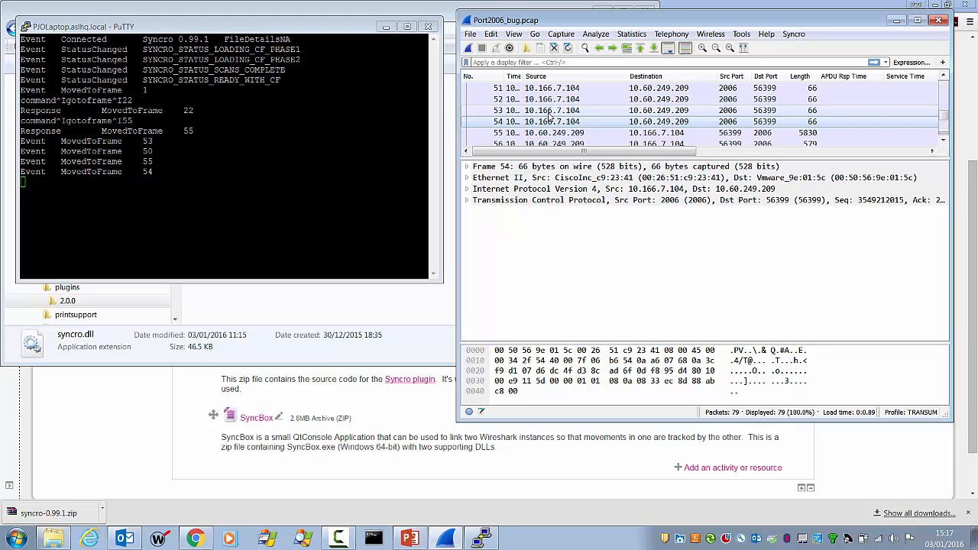
- Move the packet selection continuously up the list to frame 29 to check how Syncro reports rapid movement
key("Up")
key("Up")
key("Up")
key("Up")
key("Up")
key("Up")
key("Up")
key("Up")
key("Up")
key("Up")
key("Up")
key("Up")
key("Up")
key("Up")
key("Up")
key("Up")
key("Up")
key("Up")
key("Up")
key("Up")
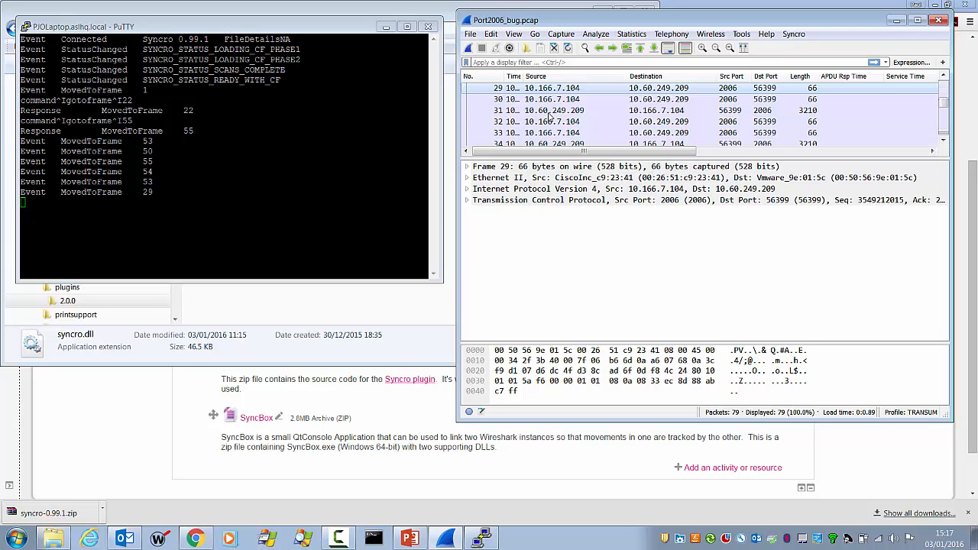
- Move the packet selection continuously down the list to frame 48 while watching the events in the PuTTY session
key("Down")
key("Down")
key("Down")
key("Down")
key("Down")
key("Down")
key("Down")
key("Down")
key("Down")
key("Down")
key("Down")
key("Down")
key("Down")
key("Down")
key("Down")
key("Down")
key("Down")
key("Down")
key("Down")
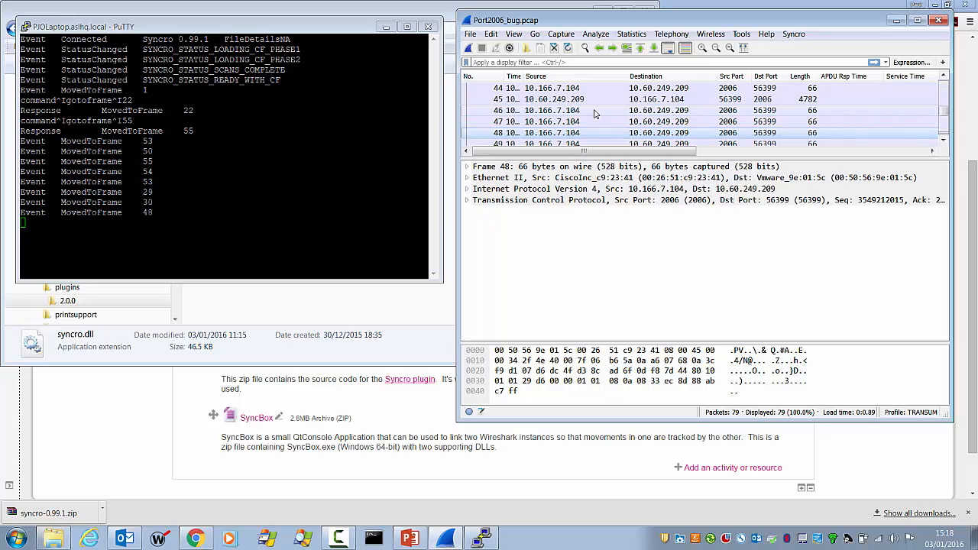
- Set Syncro's message field delimiter to the pipe character "|" in Wireshark's protocol preferences and apply the change
left_click(490, 35)
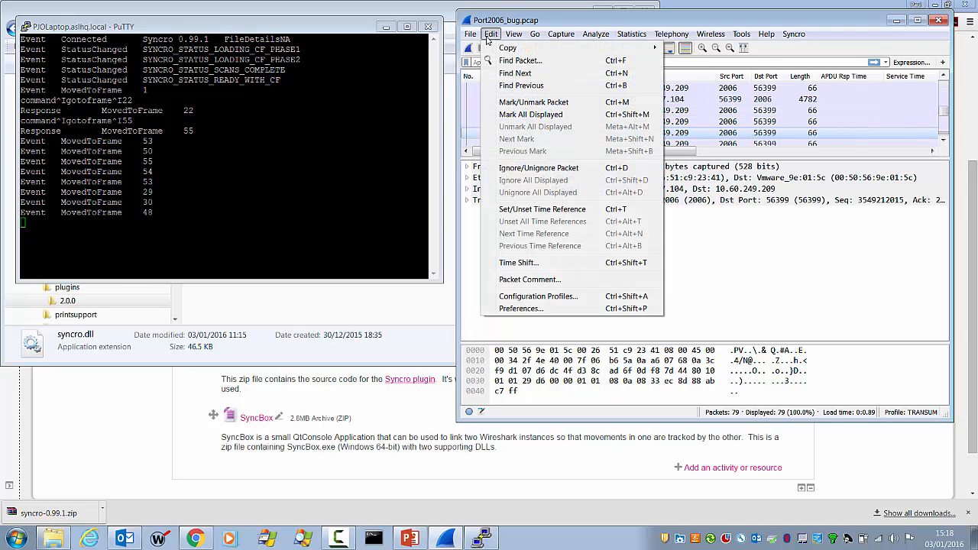
left_click(522, 309)
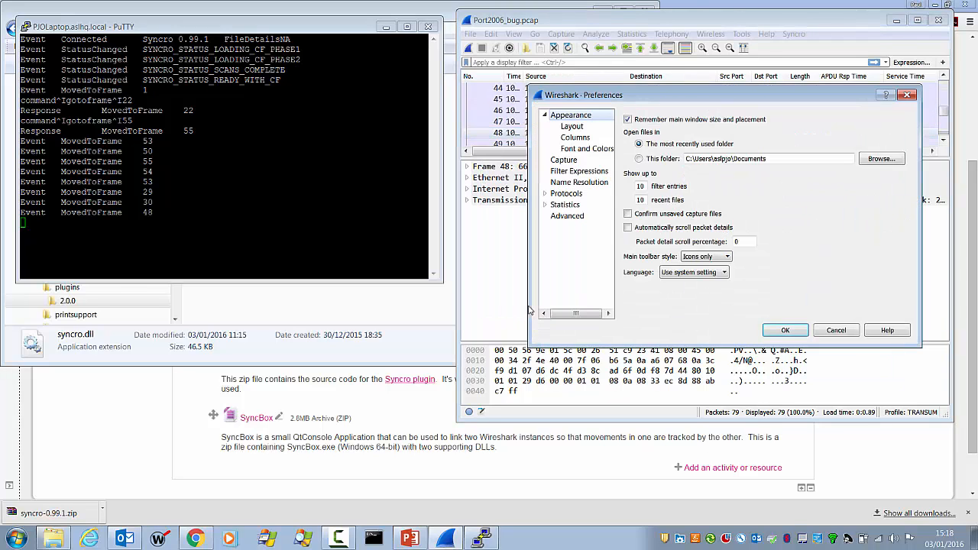
left_click(545, 194)
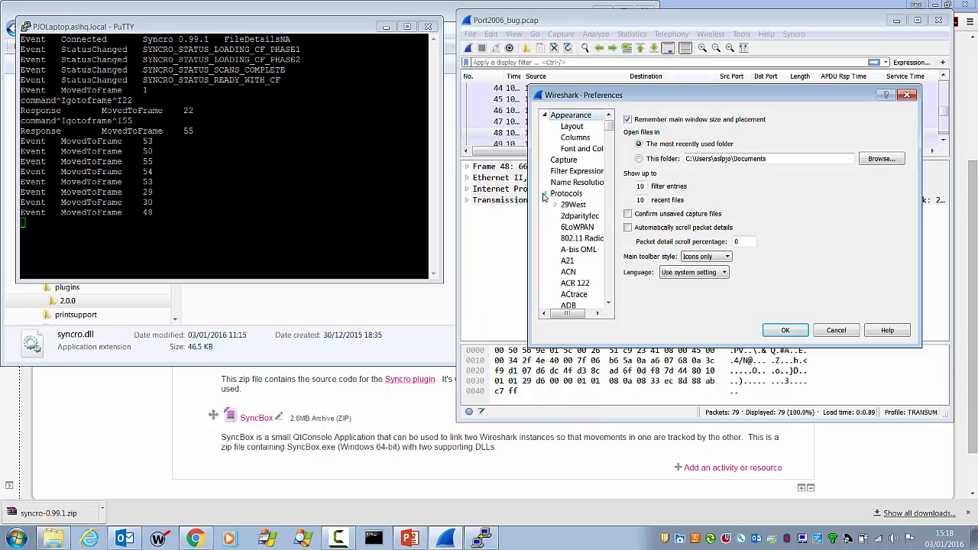
left_click_drag(610, 130, 611, 275)
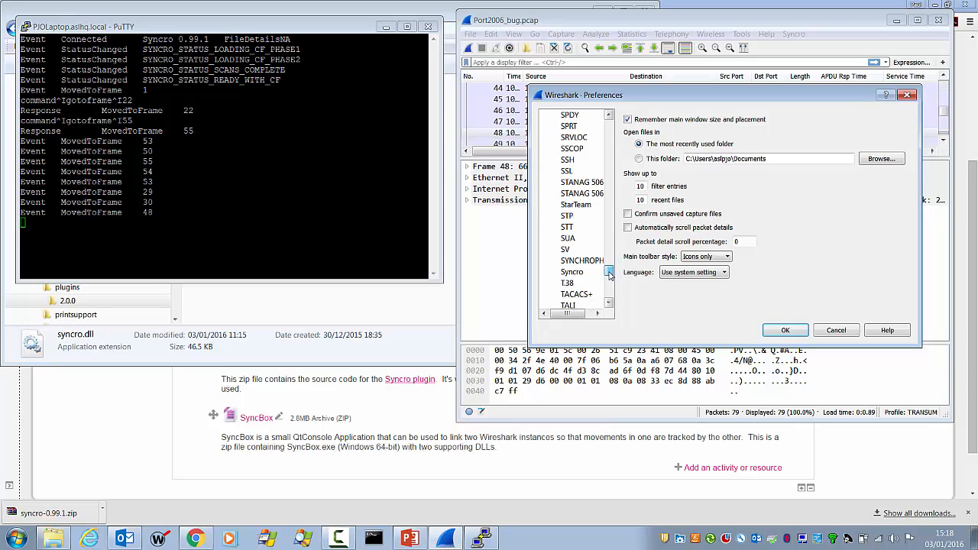
left_click(578, 274)
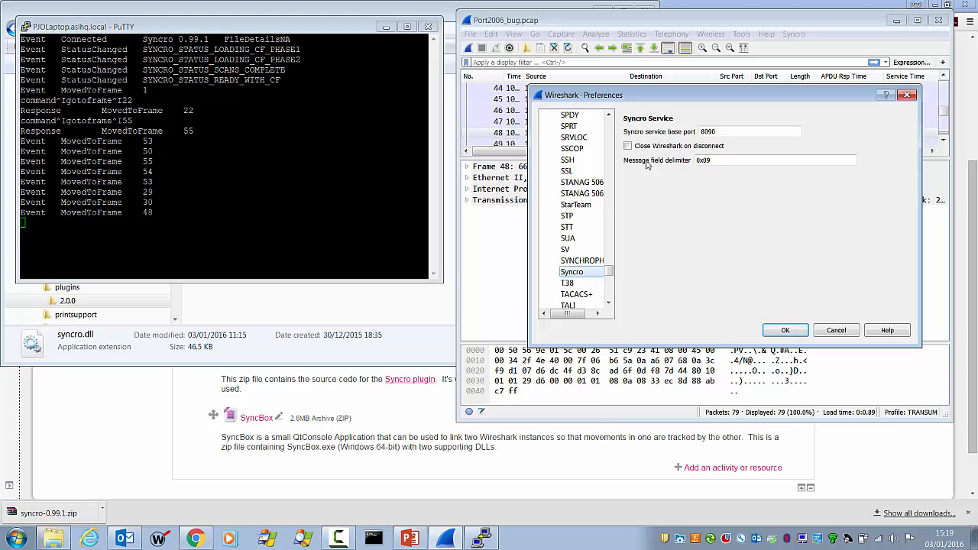
left_click(703, 161)
left_click_drag(716, 161, 672, 165)
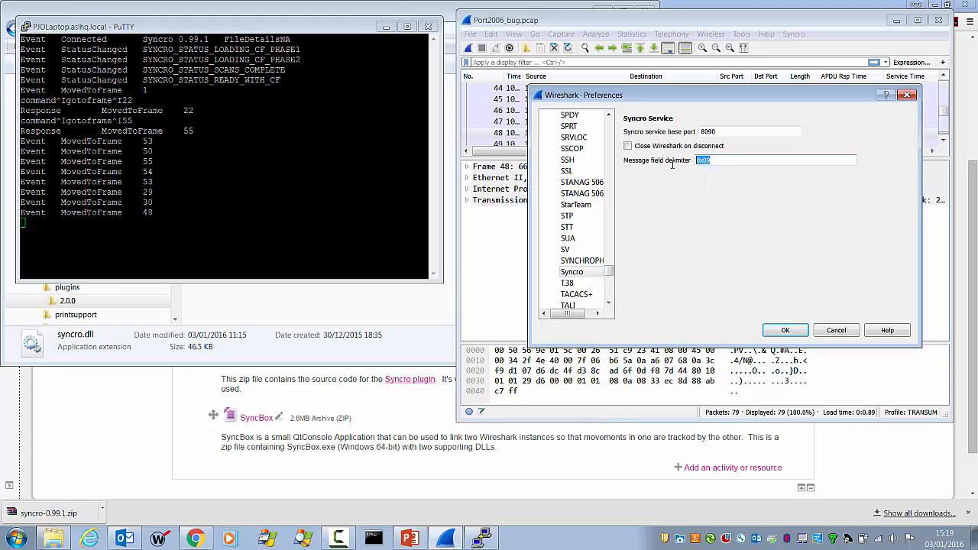
key("BackSpace")
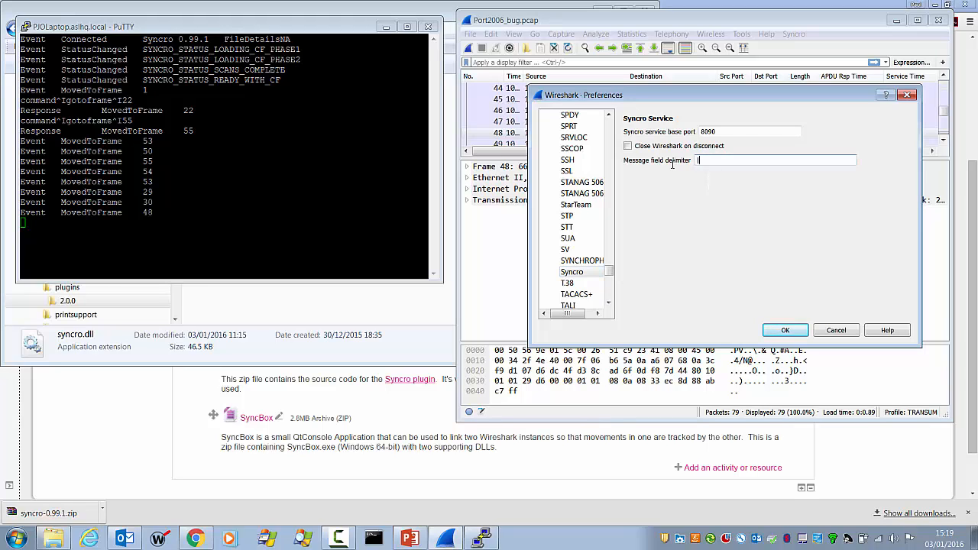
left_click(782, 330)
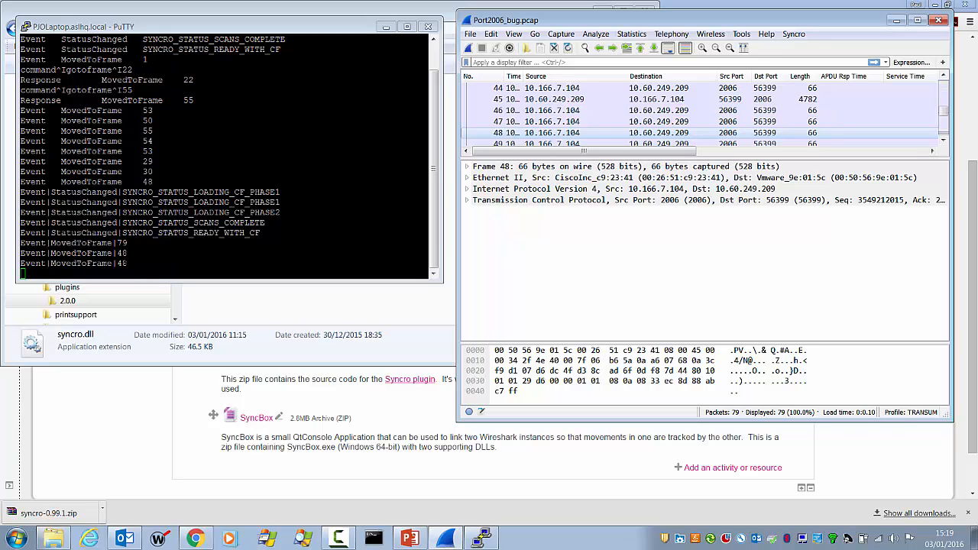
type("command")
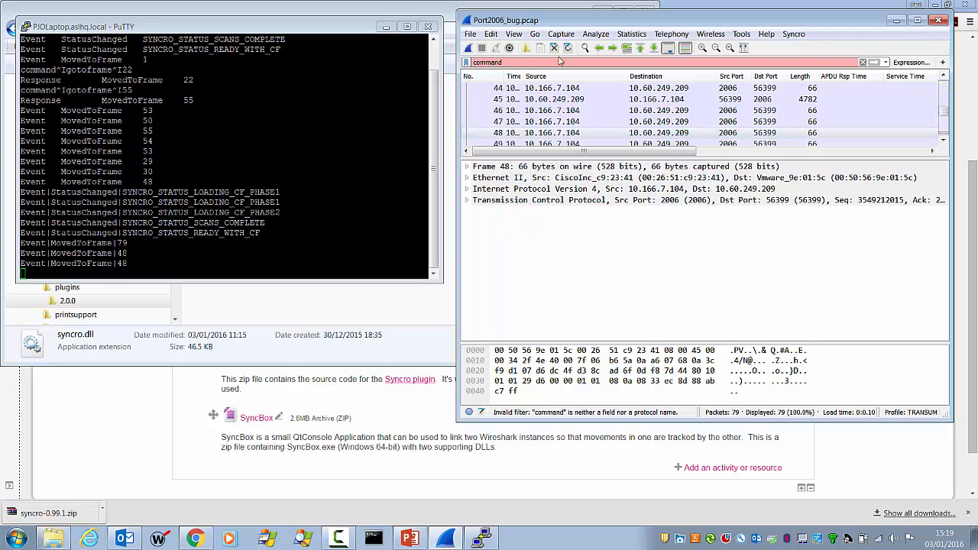
key("BackSpace")
key("BackSpace")
key("BackSpace")
key("BackSpace")
key("BackSpace")
key("BackSpace")
key("BackSpace")
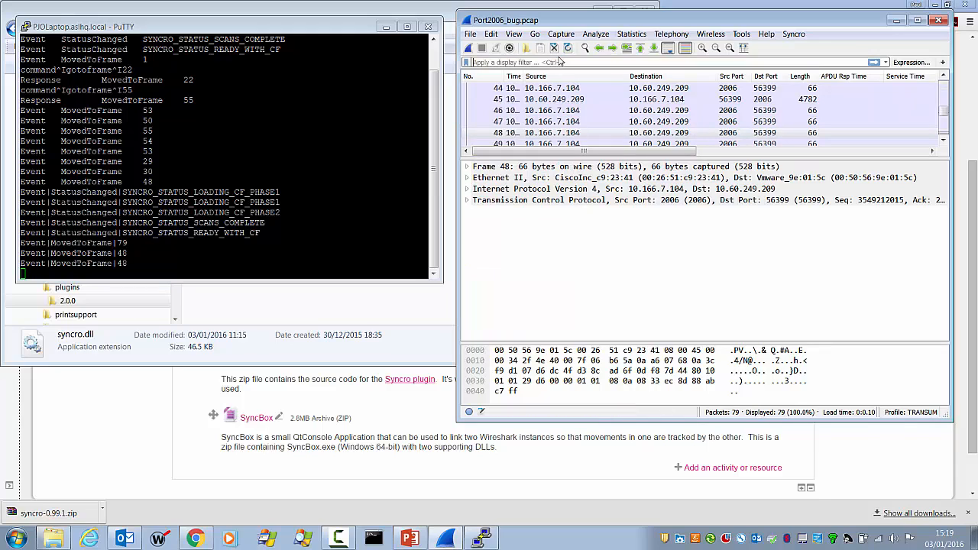
- Try to send the instruction "command|gotoframe\66" to Syncro from the PuTTY session
left_click(177, 28)
type("comm")
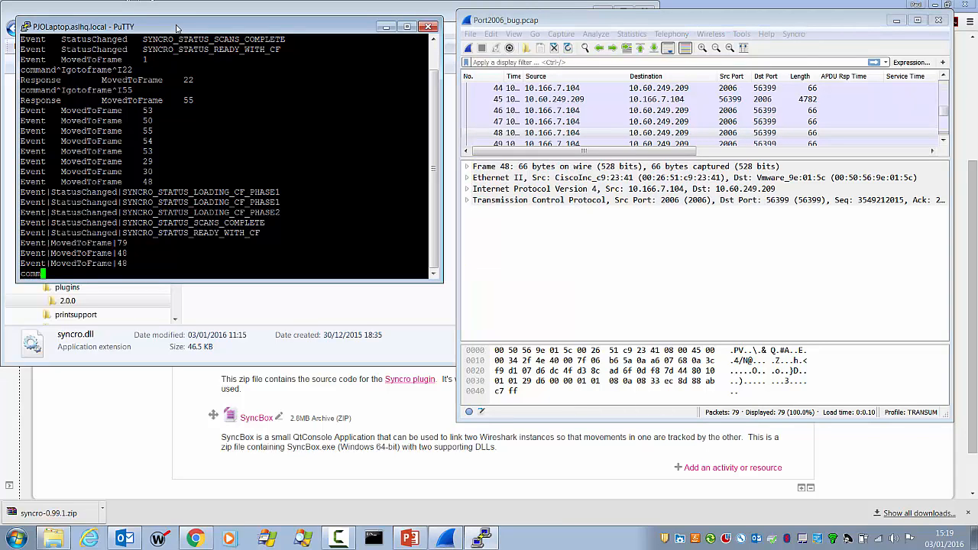
type("and|gotoframe\\66")
key("Return")
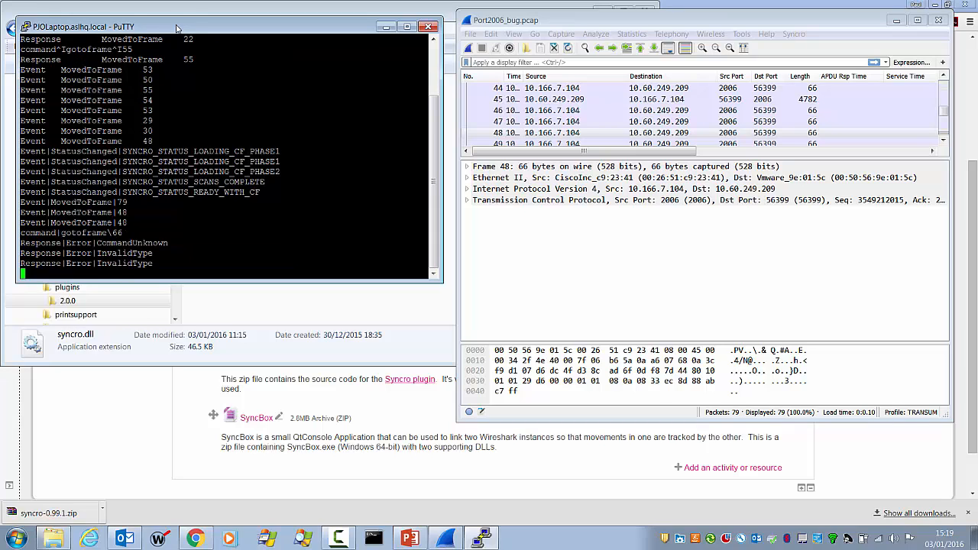
- Send the pipe-delimited instruction "command|gotoframe|66" to Syncro from the PuTTY session
type("command|gotoframe|66")
key("Return")
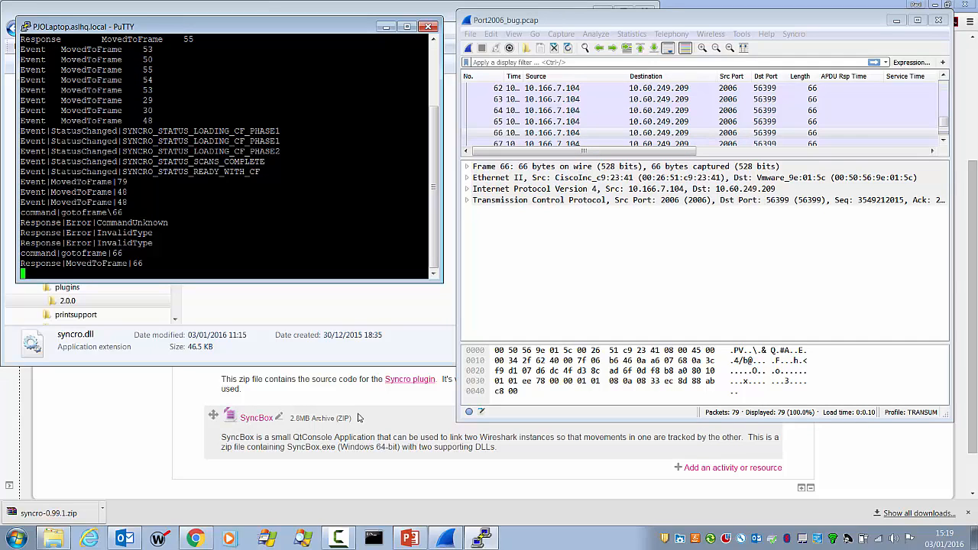
- Set Syncro's message field delimiter to 0x09 in Wireshark's protocol preferences and apply the change
left_click(548, 23)
left_click(493, 34)
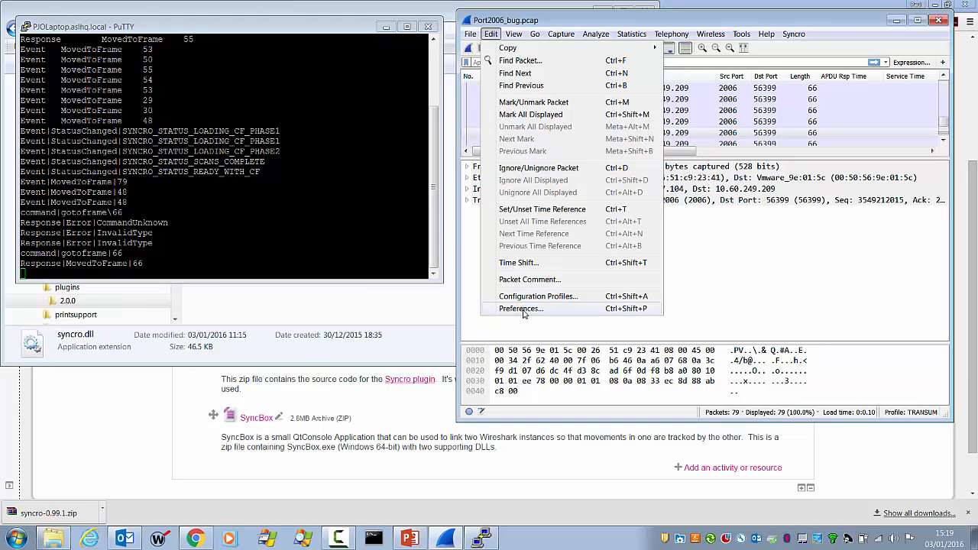
left_click(522, 309)
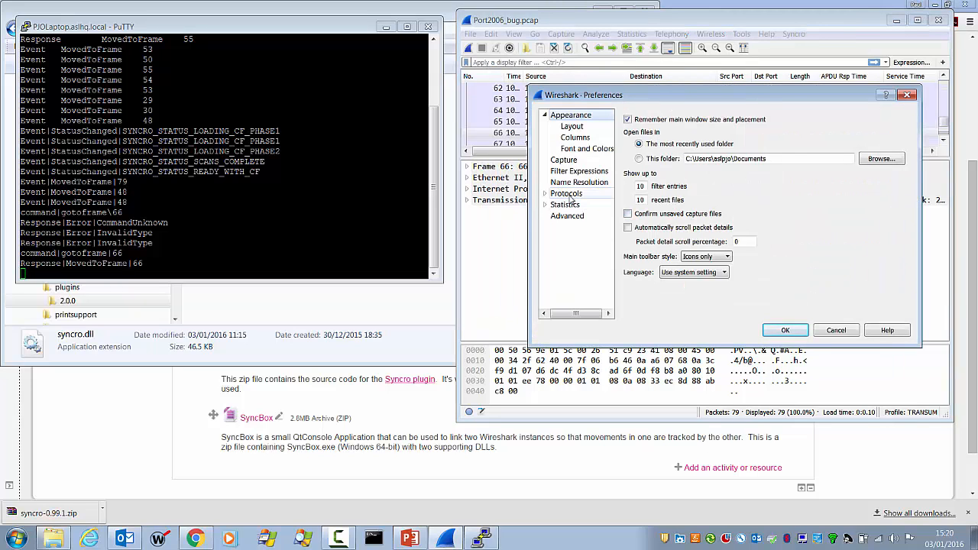
left_click(545, 194)
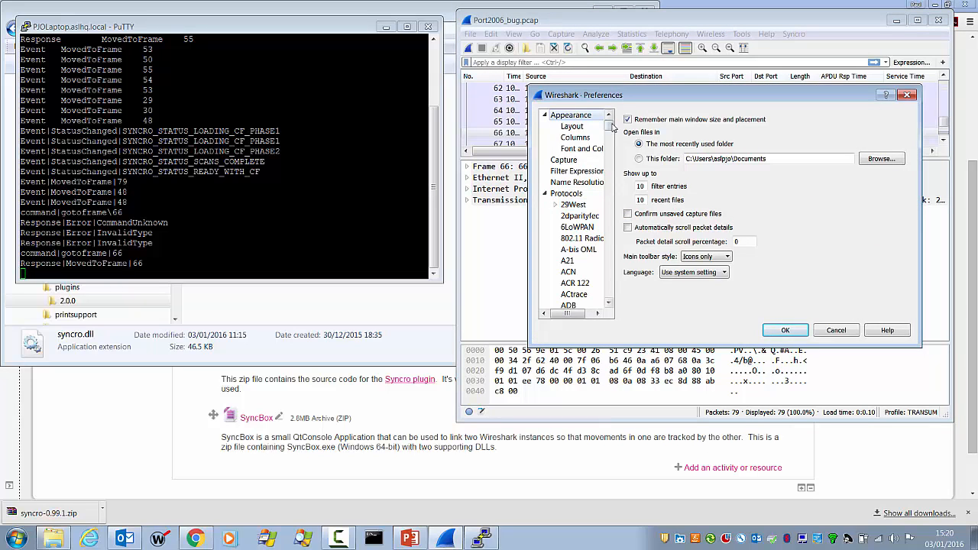
left_click_drag(612, 128, 603, 281)
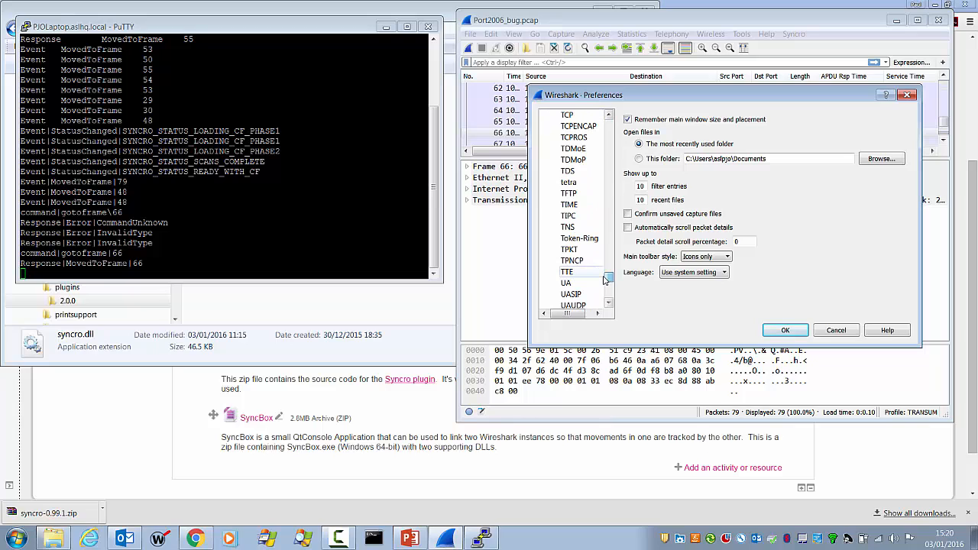
scroll(585, 264, "up", 4)
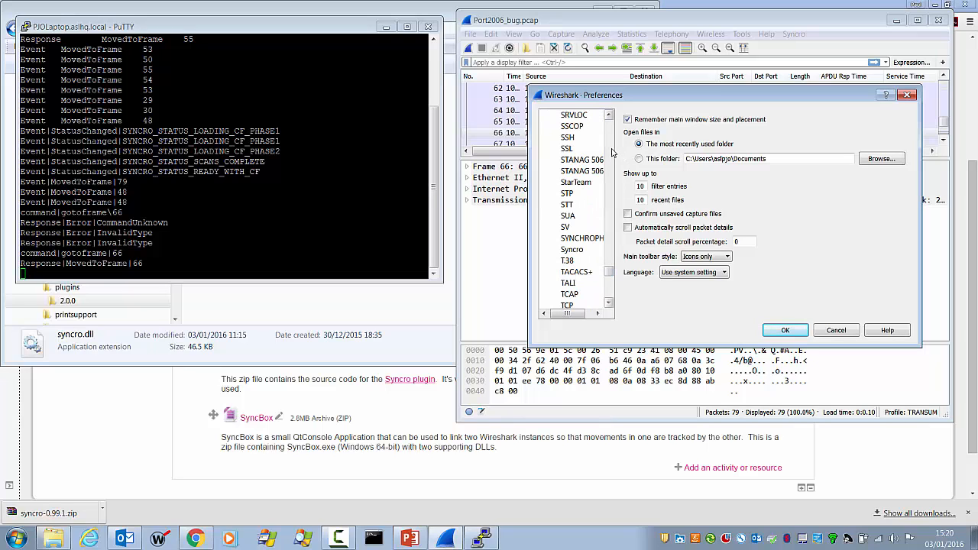
left_click(572, 250)
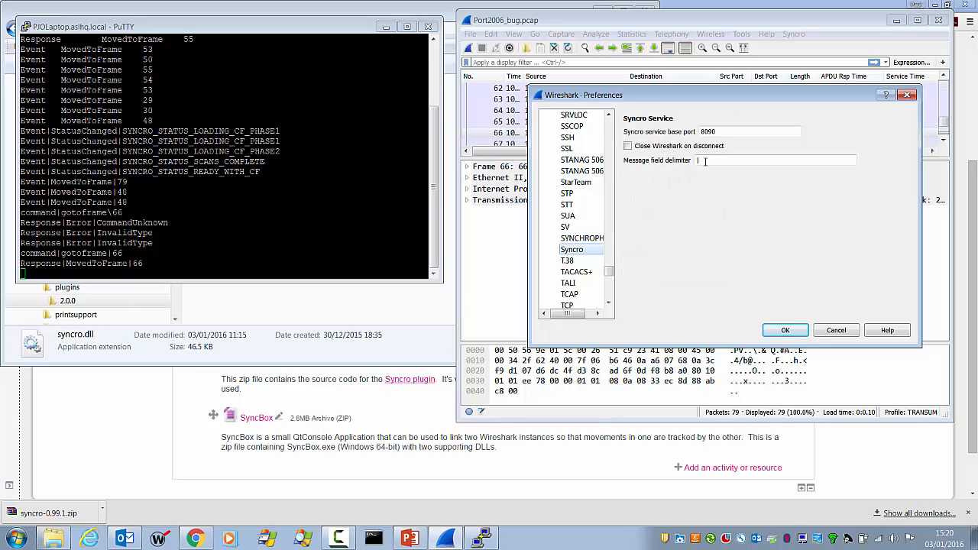
left_click_drag(705, 161, 677, 163)
type("0x09")
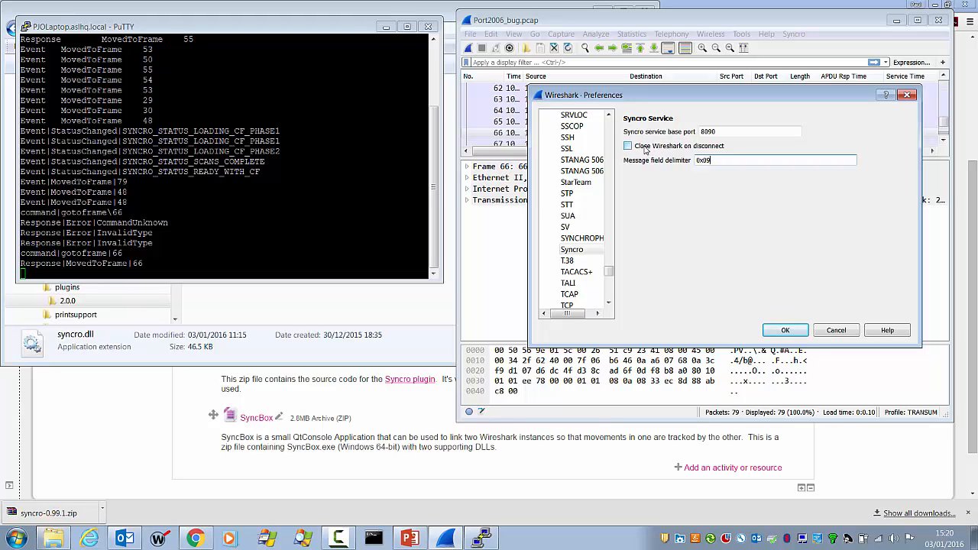
mouse_move(645, 150)
left_click(791, 333)
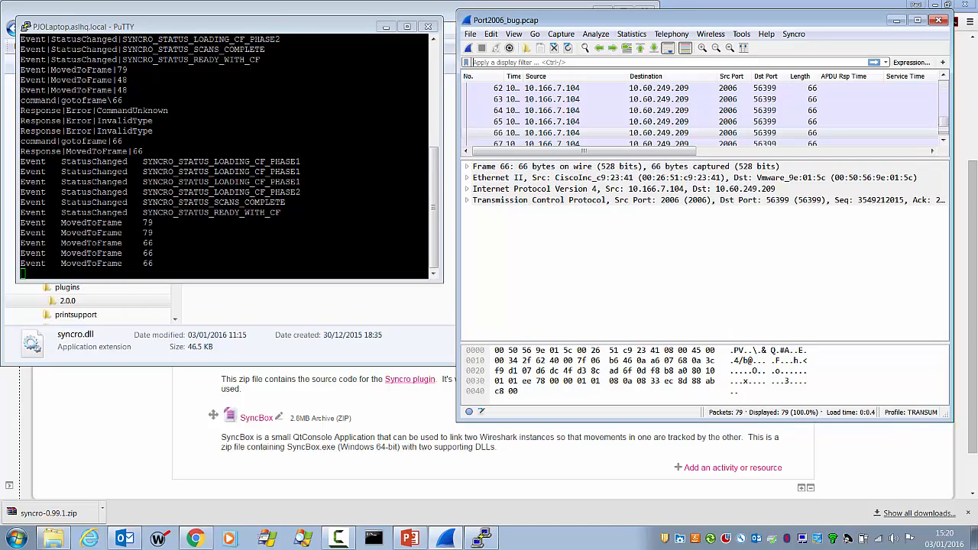
- Close the current PuTTY session and reconnect to Syncro by launching the recent PuTTY session again
left_click(428, 27)
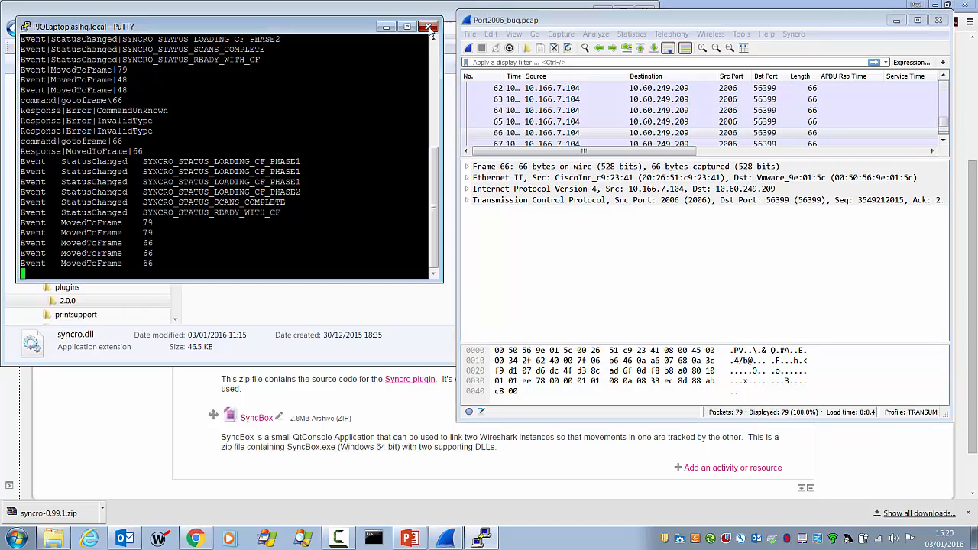
left_click(512, 313)
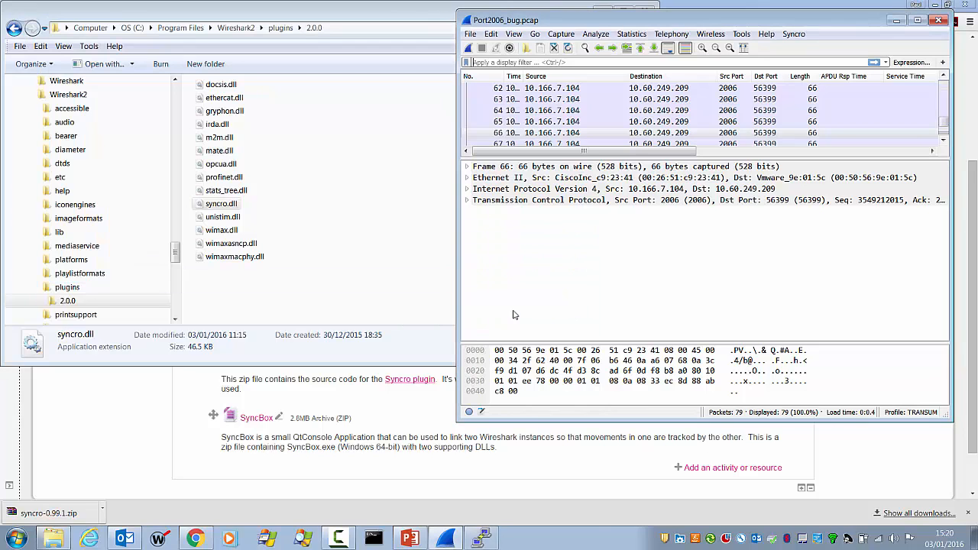
left_click(18, 539)
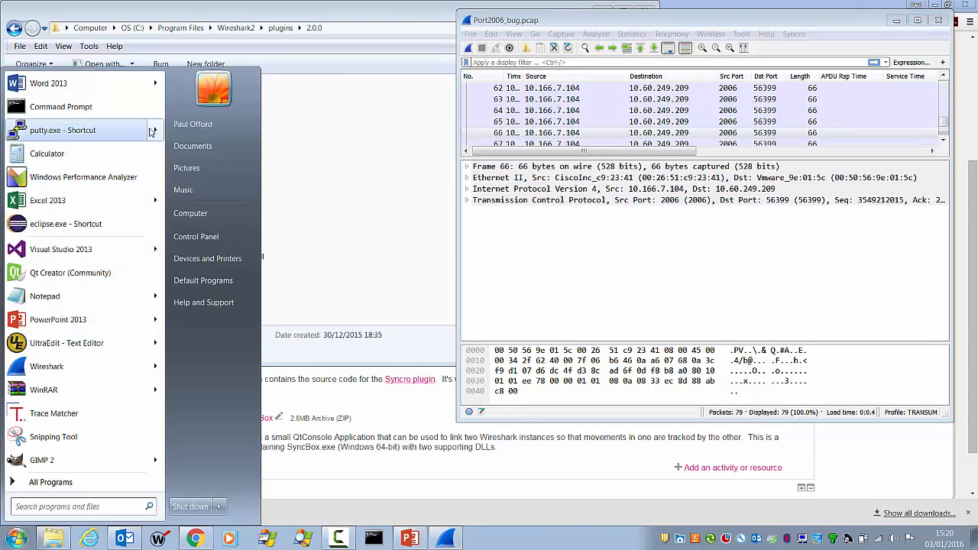
mouse_move(157, 131)
left_click(197, 95)
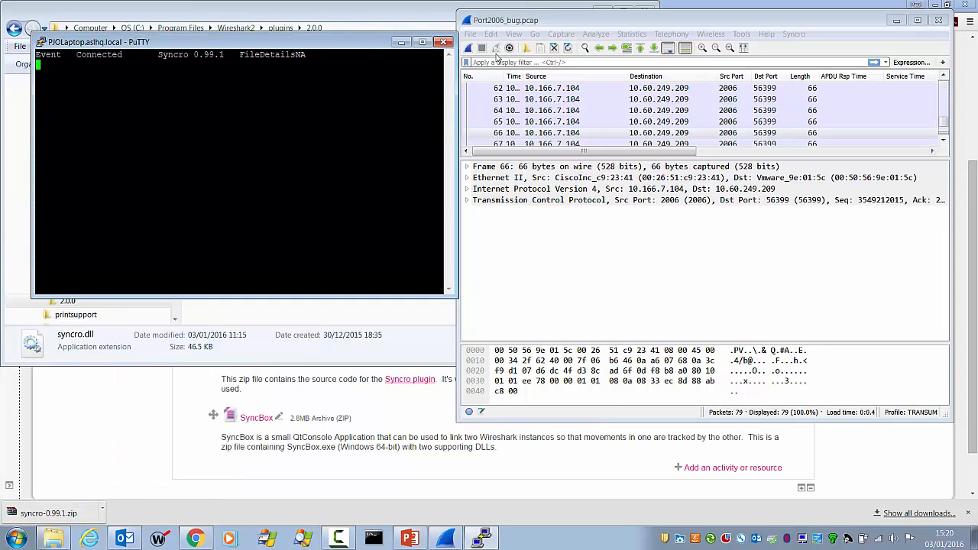
- Enable Close Wireshark on disconnect in Syncro's protocol preferences in Wireshark and apply the change
left_click(512, 23)
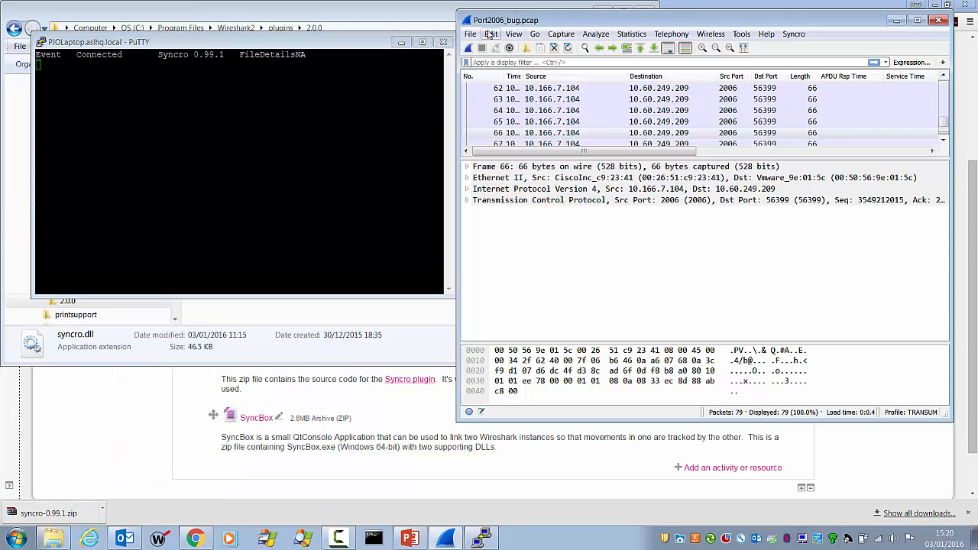
left_click(490, 34)
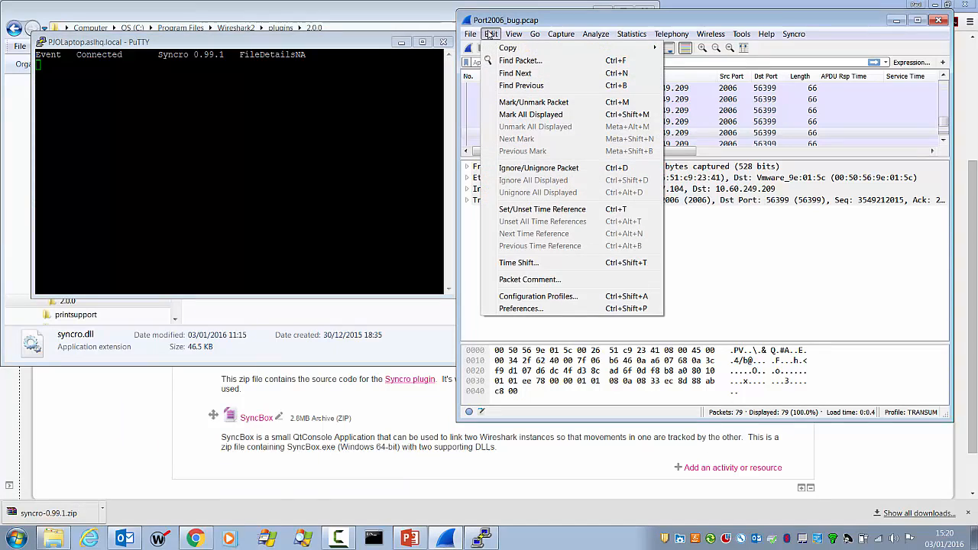
left_click(523, 309)
left_click(546, 194)
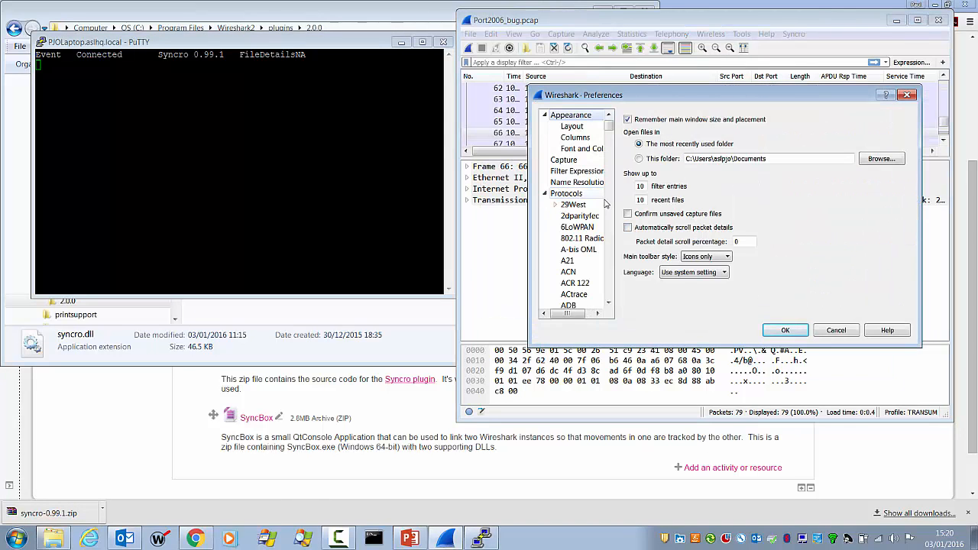
scroll(611, 138, "down", 1)
left_click_drag(611, 137, 609, 277)
left_click(574, 284)
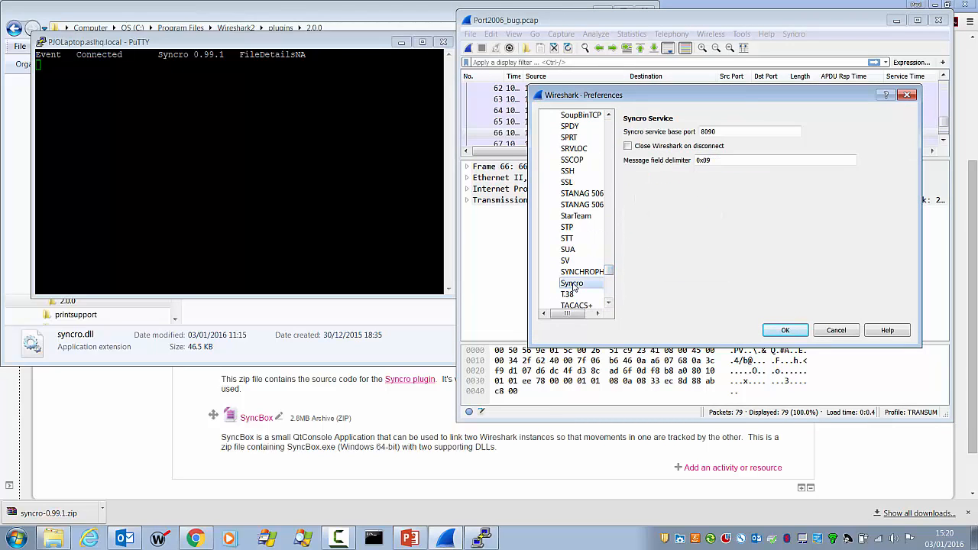
left_click(628, 146)
left_click(786, 331)
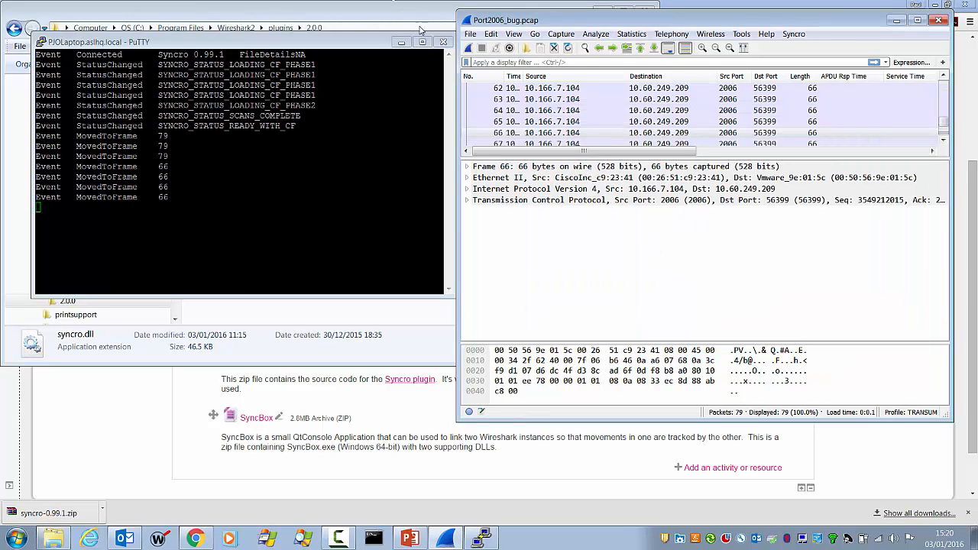
- Close the PuTTY session to test Syncro's close-on-disconnect option
left_click(444, 42)
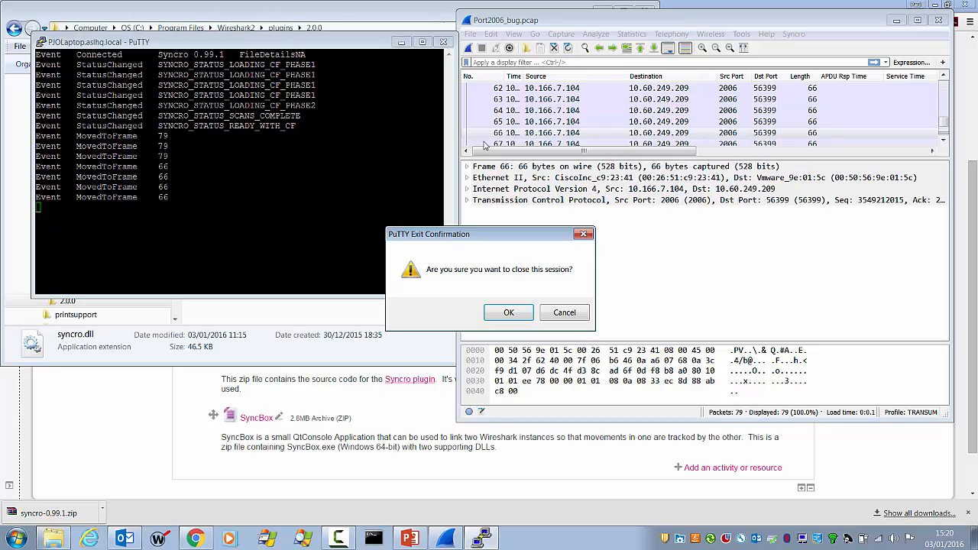
left_click(508, 313)
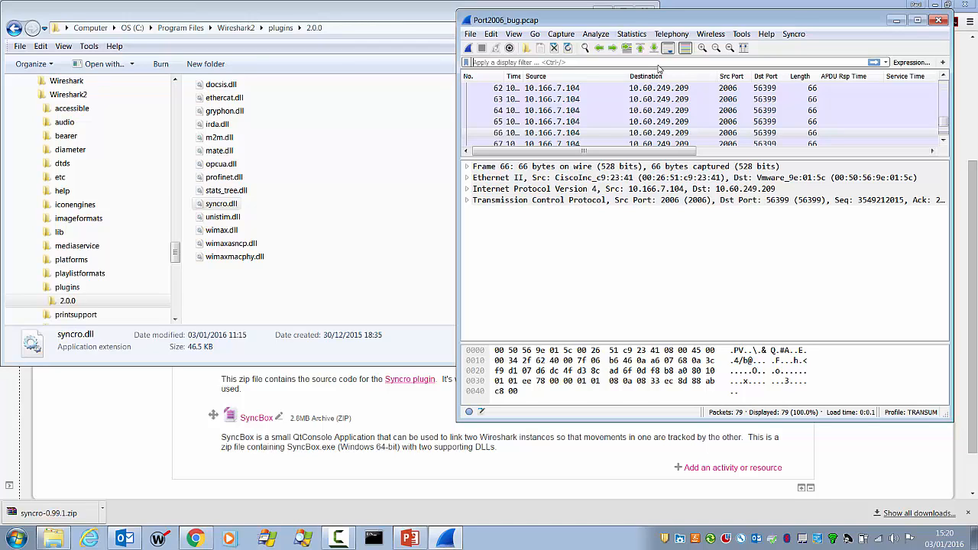
- Restart Wireshark by closing the Port2006_bug.pcap window and launching the program again
left_click(939, 20)
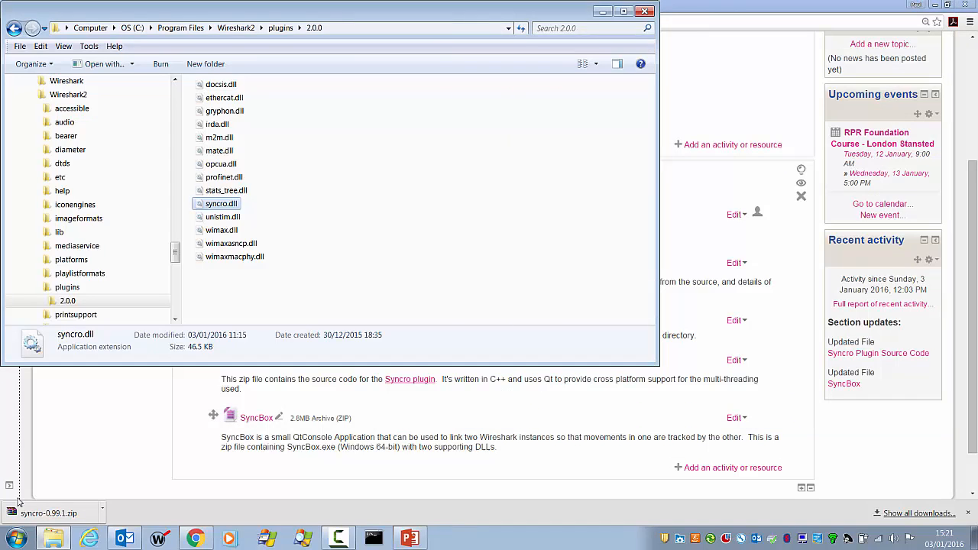
left_click(17, 539)
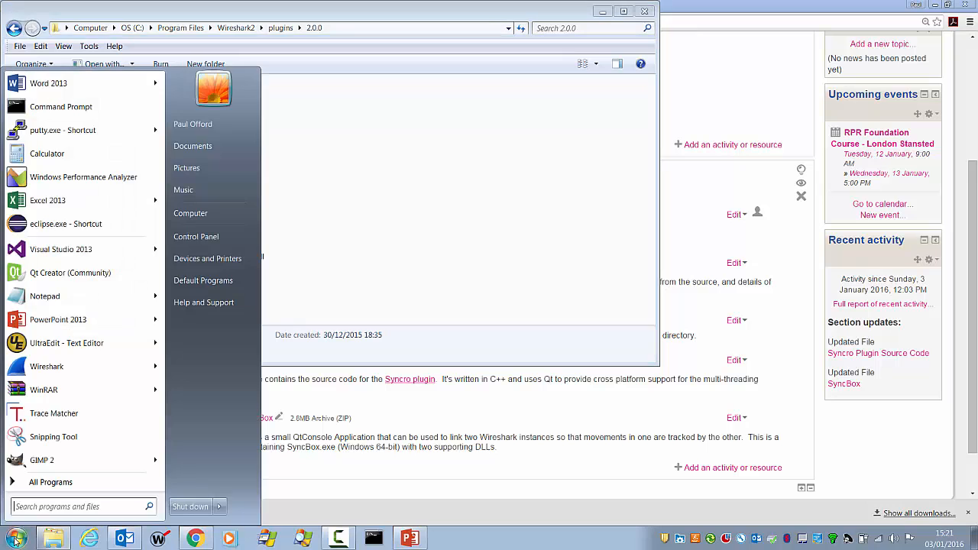
left_click(45, 366)
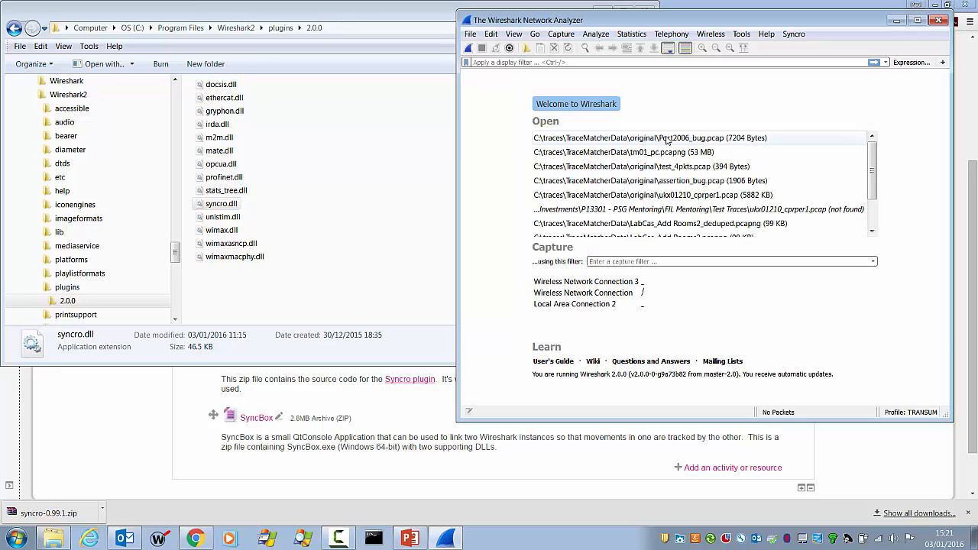
- Open the recent Port2006_bug.pcap capture and connect to Syncro with the saved PuTTY session TmSyncro
double_click(667, 139)
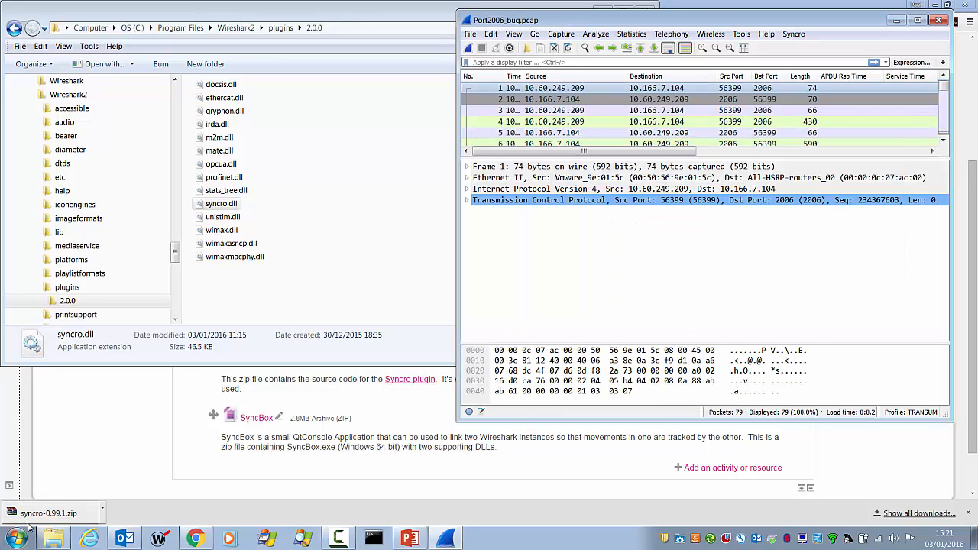
left_click(19, 537)
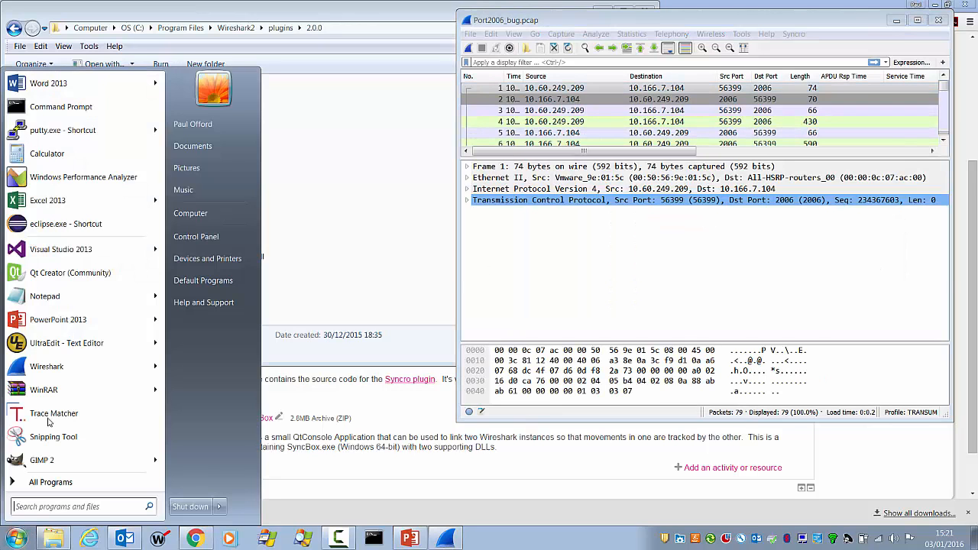
left_click(101, 130)
left_click(474, 304)
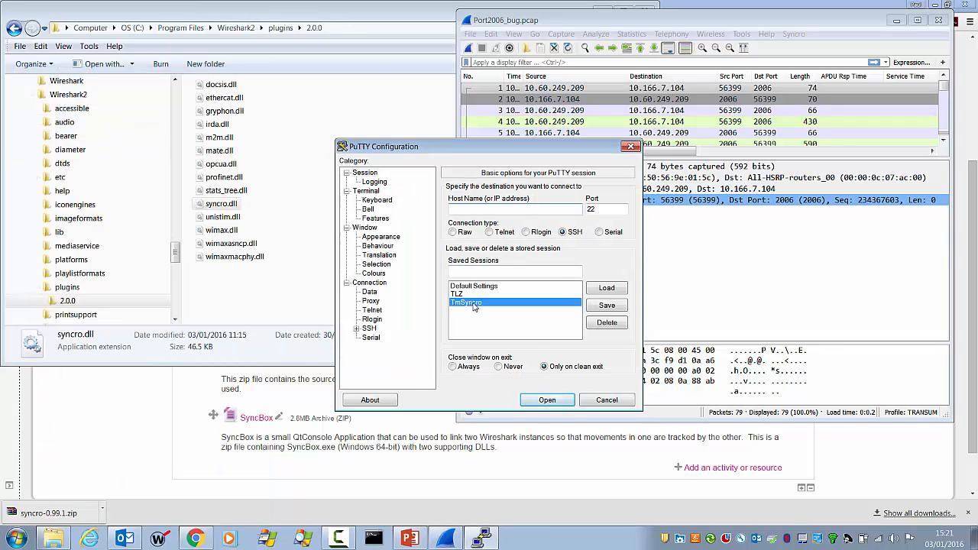
double_click(474, 303)
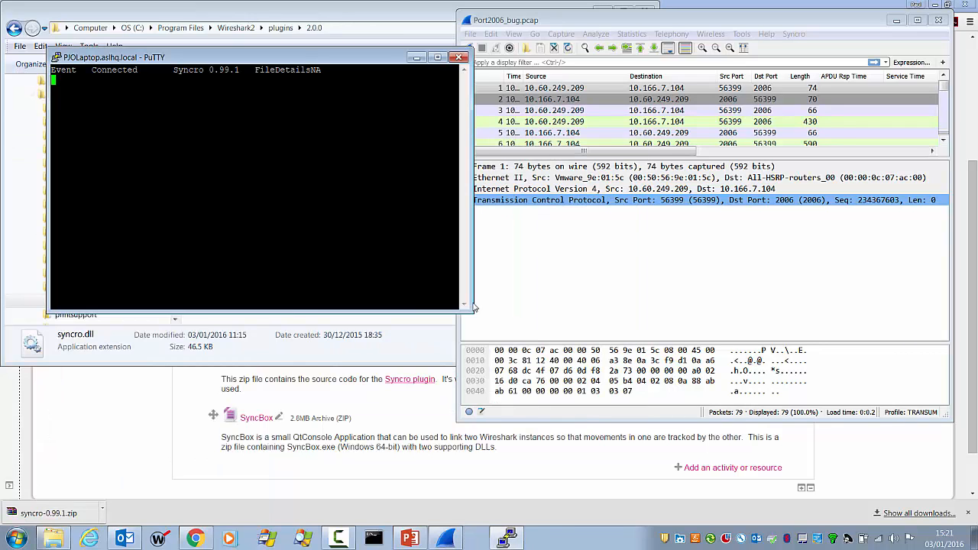
- Close the PuTTY session and confirm the exit to test Syncro's close-on-disconnect option with the restarted Wireshark
left_click(459, 58)
left_click(511, 318)
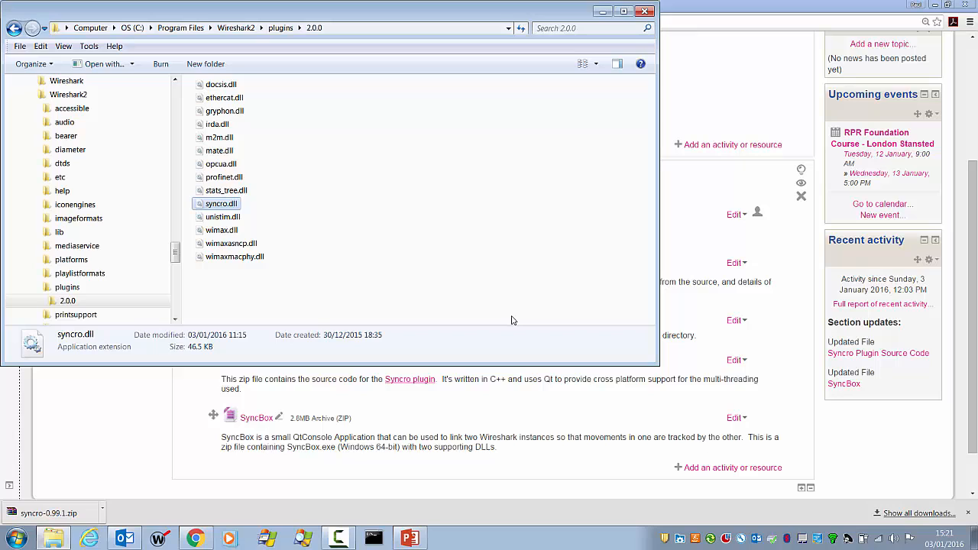
- Launch two instances of Wireshark and move the second window away from the first
left_click(17, 539)
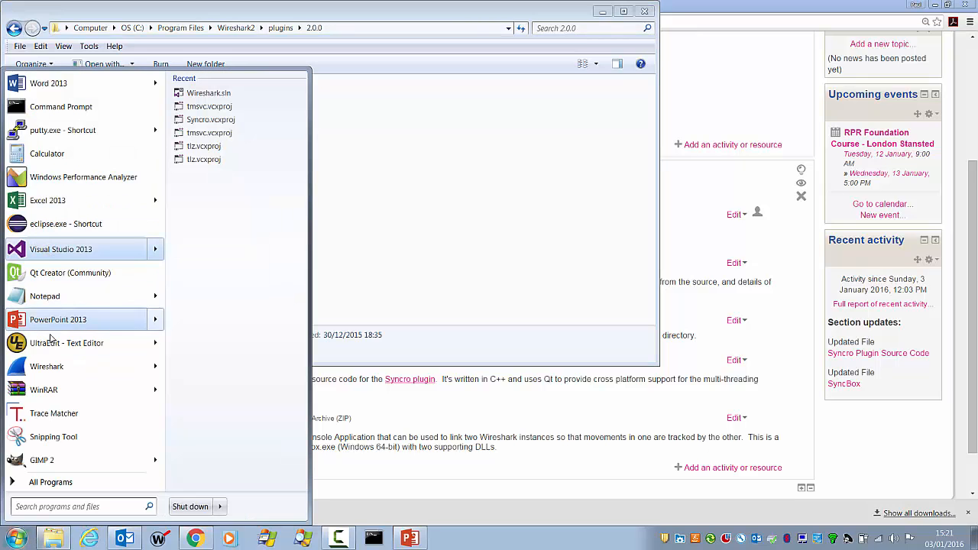
left_click(47, 368)
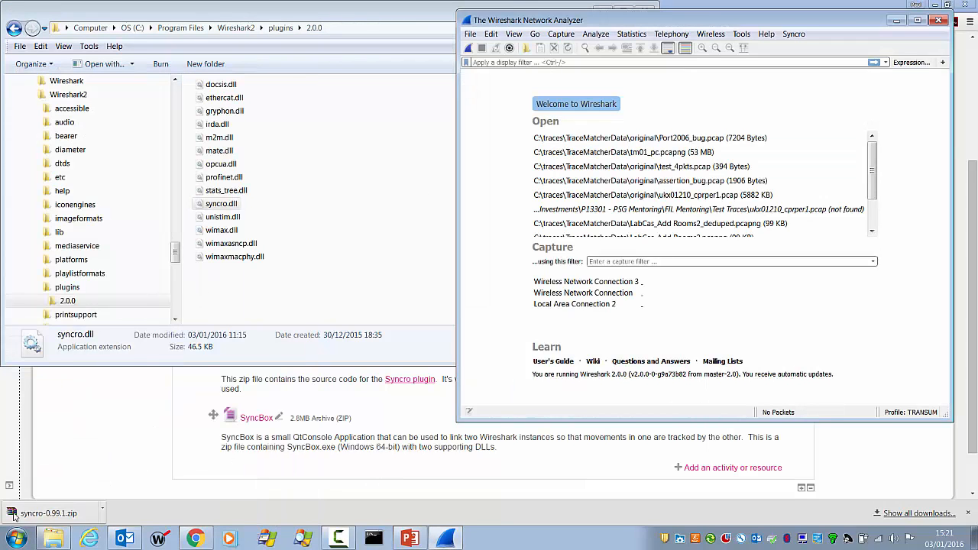
left_click(17, 538)
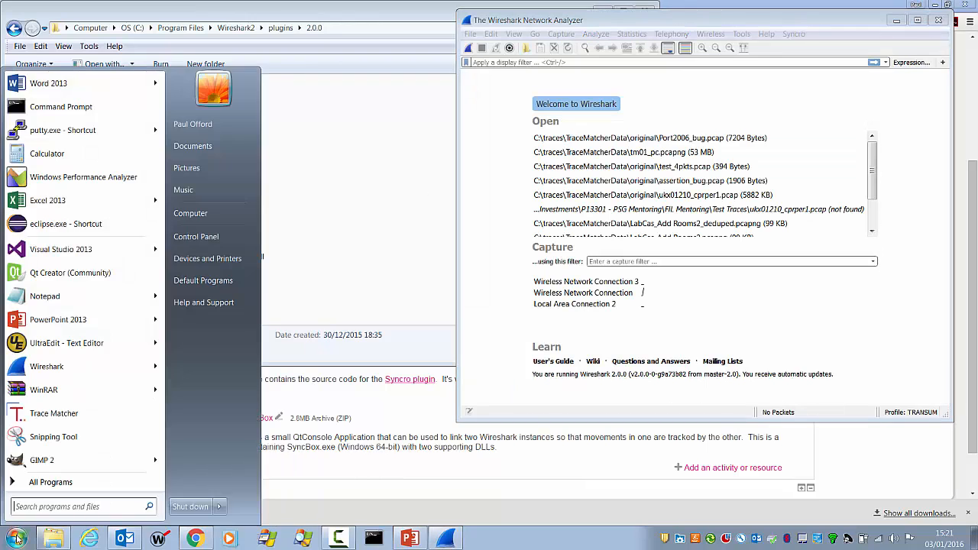
left_click(30, 367)
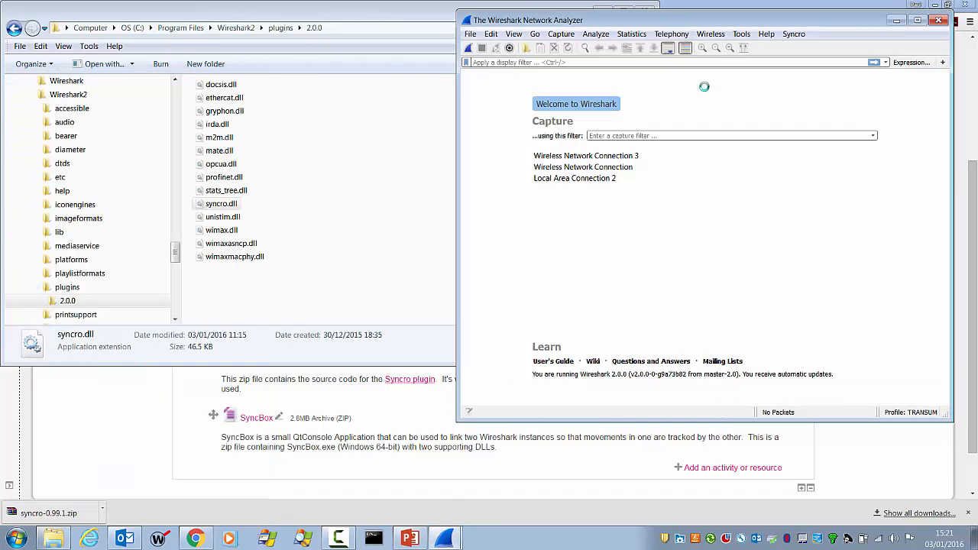
left_click_drag(804, 17, 372, 16)
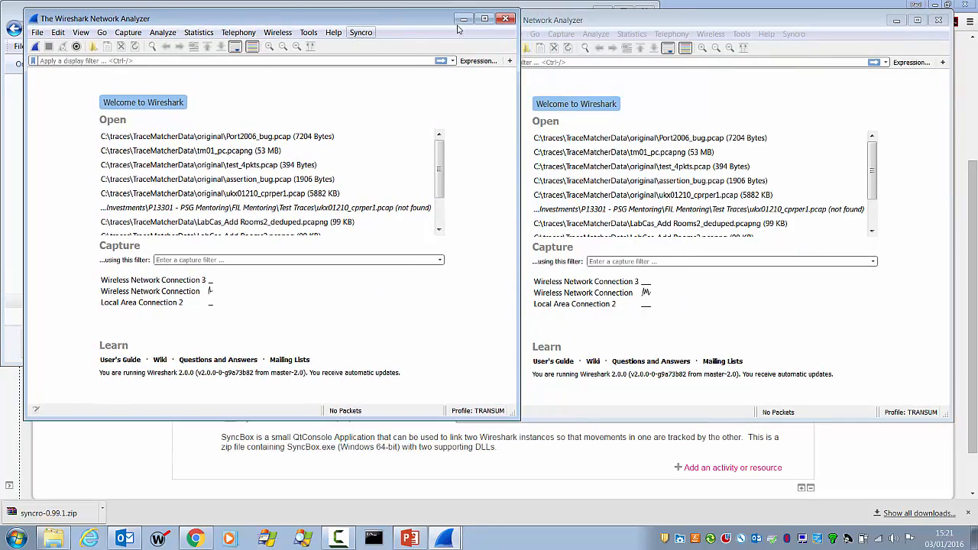
- Check the Syncro port of each Wireshark instance and arrange the two windows side by side
left_click(799, 20)
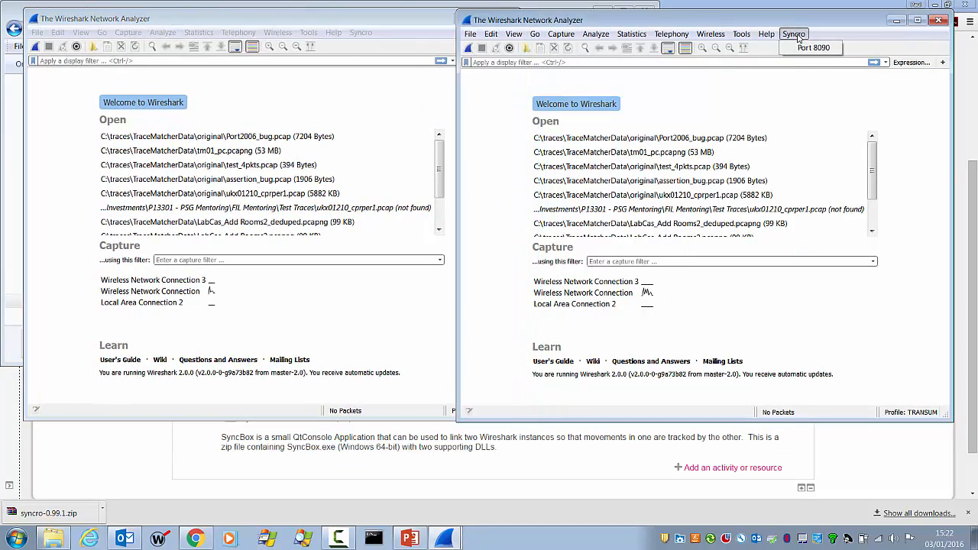
left_click(367, 22)
left_click(362, 32)
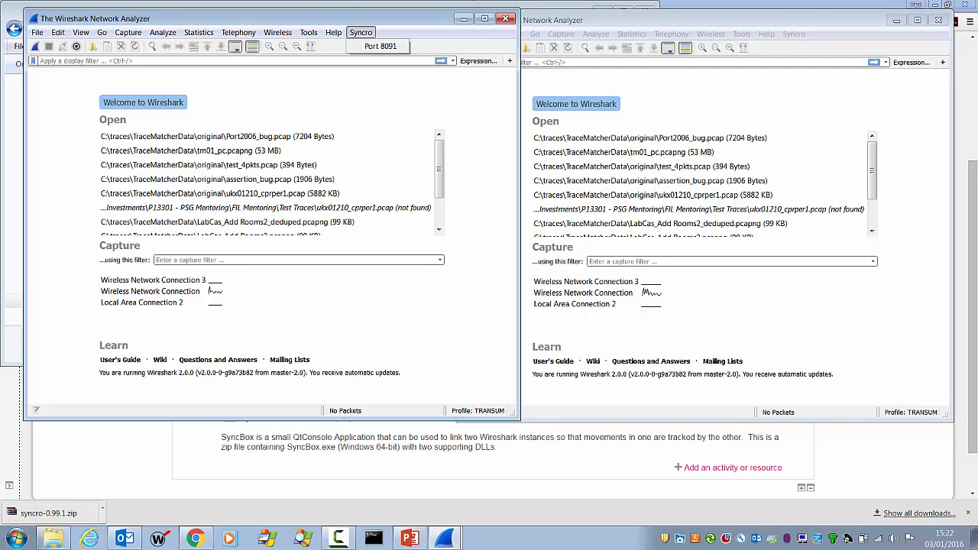
left_click_drag(695, 21, 717, 19)
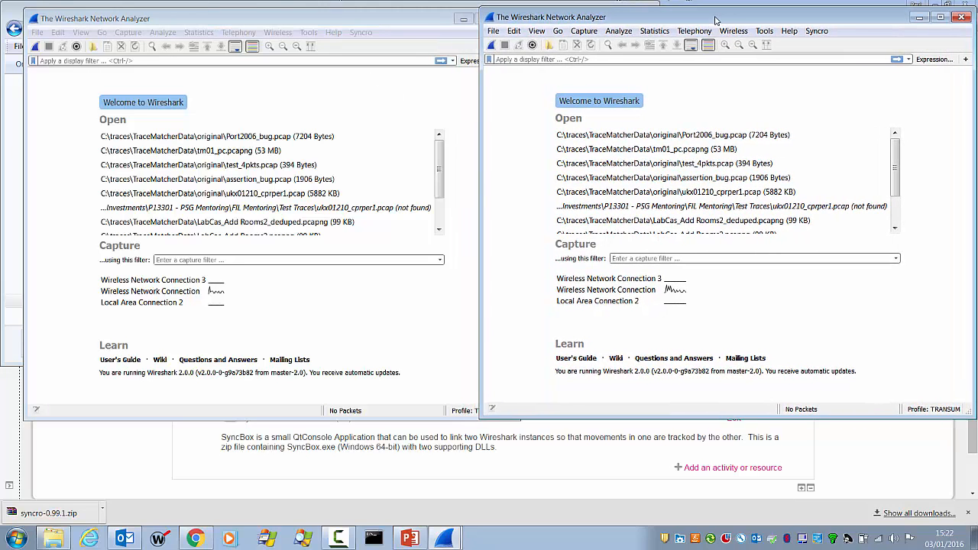
left_click_drag(343, 20, 323, 16)
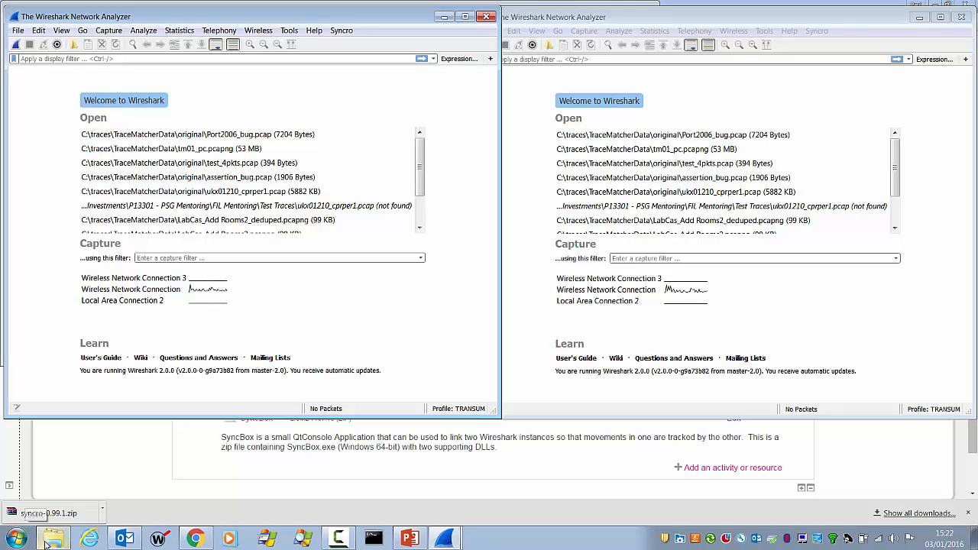
- Switch to the file explorer window and browse to the C:\Development\SyncBox folder
mouse_move(52, 541)
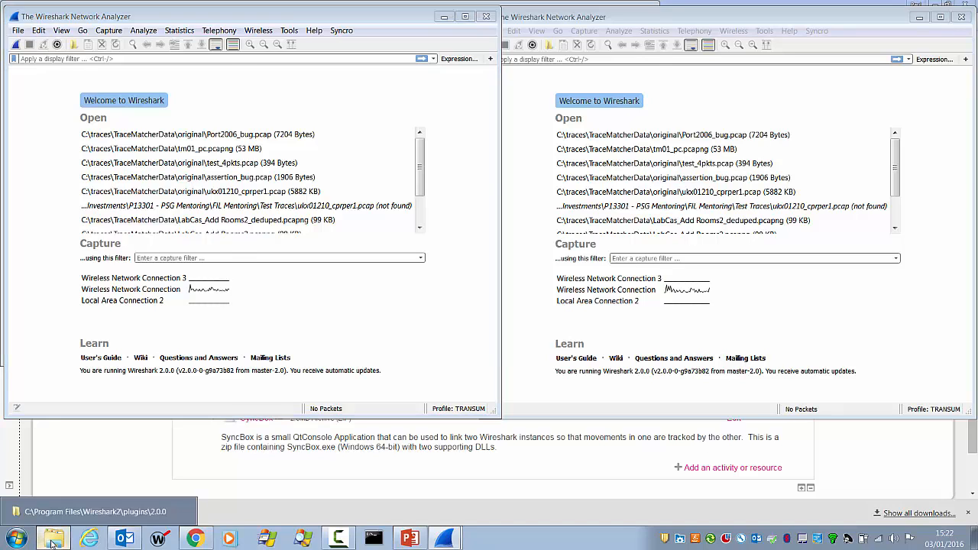
left_click(84, 511)
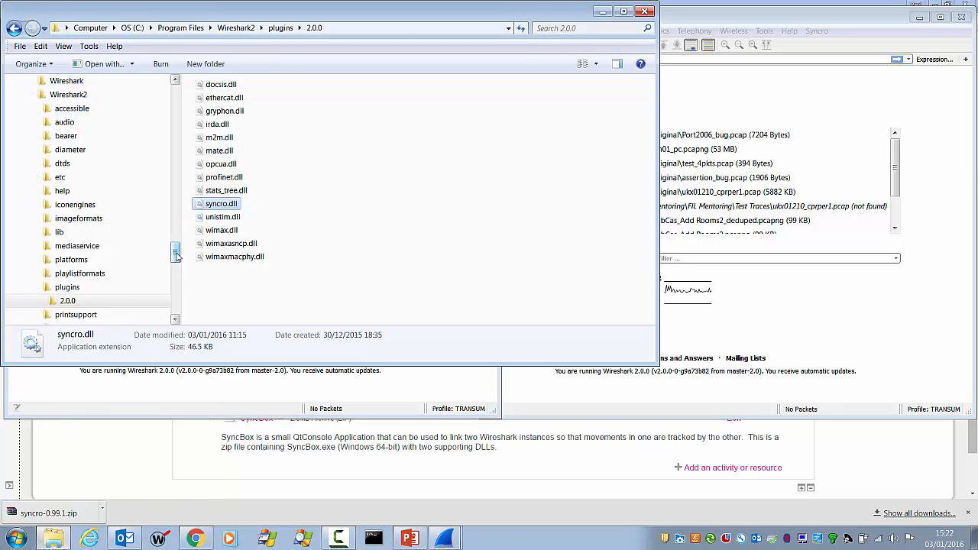
left_click_drag(175, 256, 175, 174)
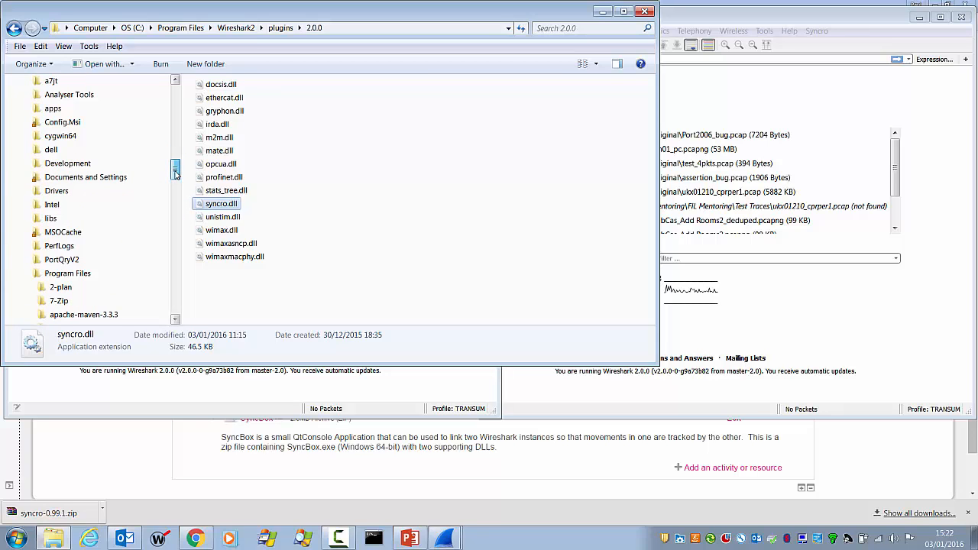
left_click(80, 163)
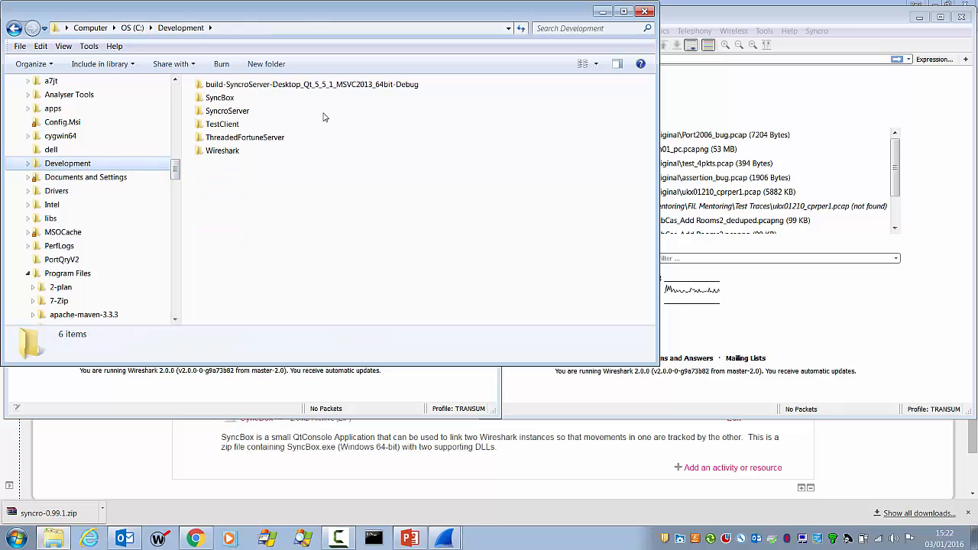
double_click(220, 99)
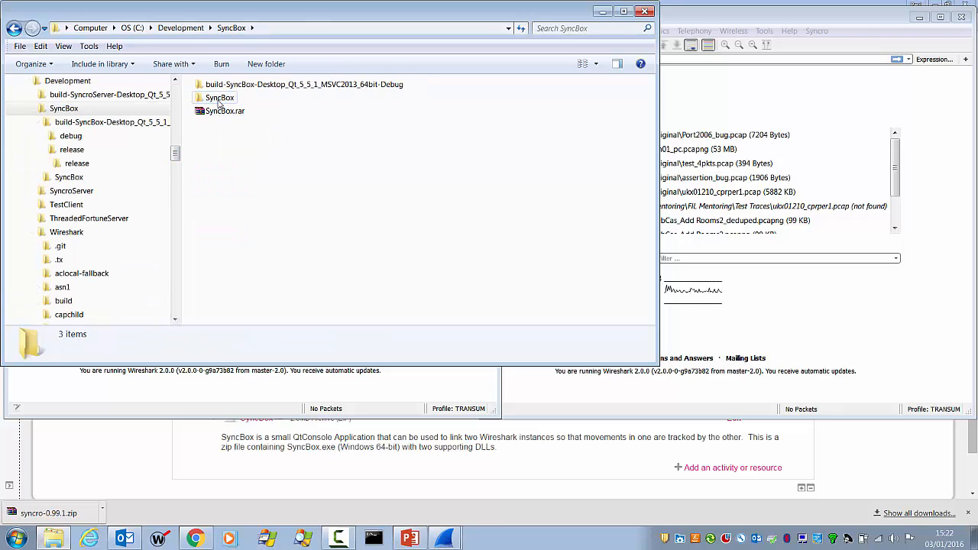
double_click(219, 99)
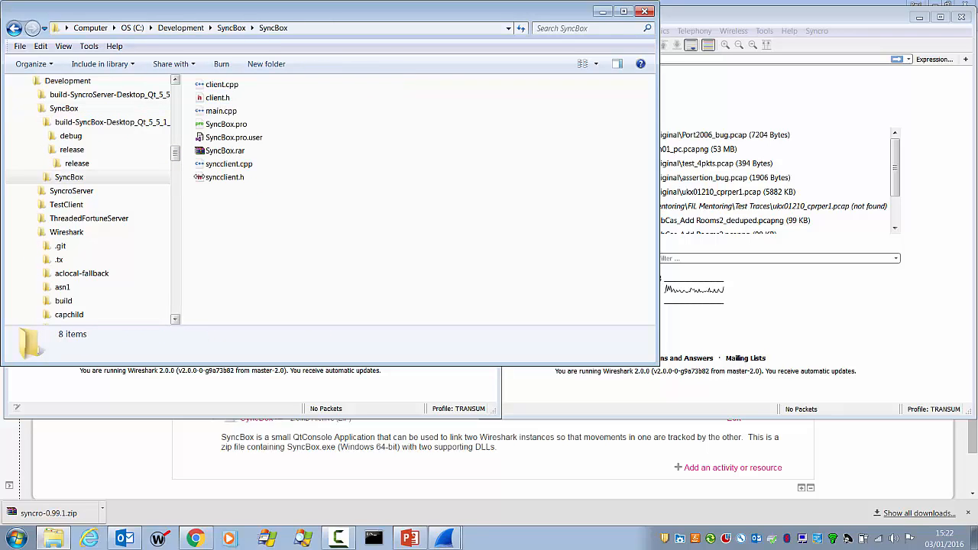
key("BackSpace")
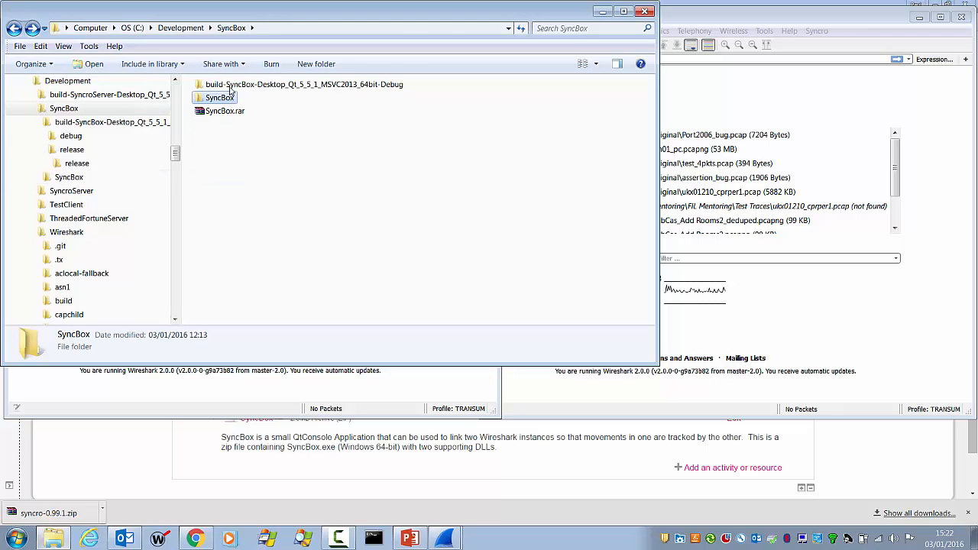
- Run SyncBox.exe from release\release in the build-SyncBox-Desktop_Qt_5_5_1_MSVC2013_64bit-Debug folder and move its console window lower
double_click(231, 85)
double_click(217, 98)
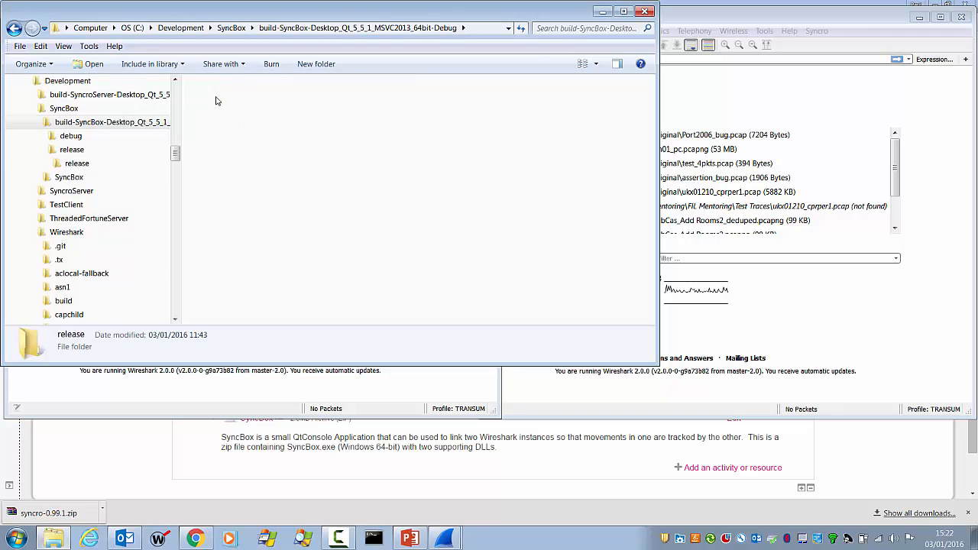
double_click(215, 85)
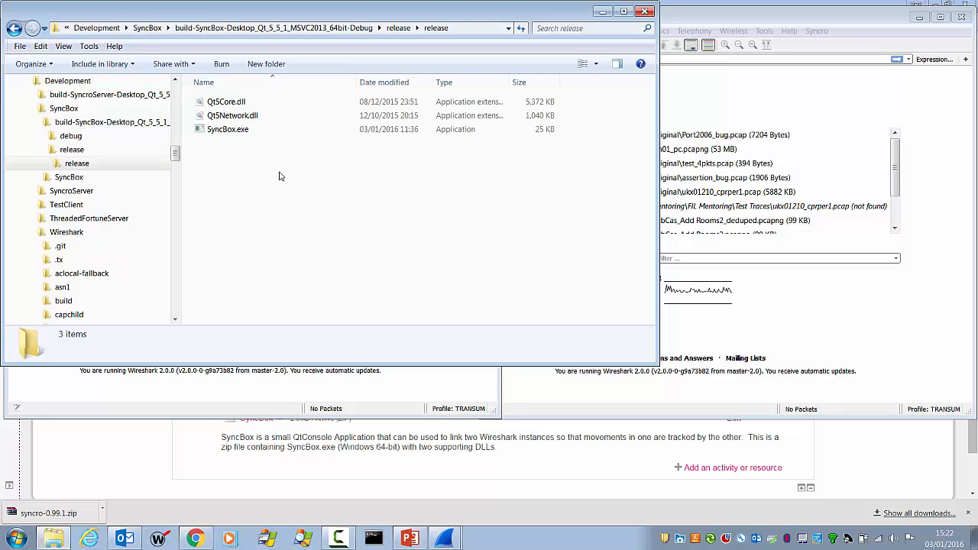
double_click(223, 129)
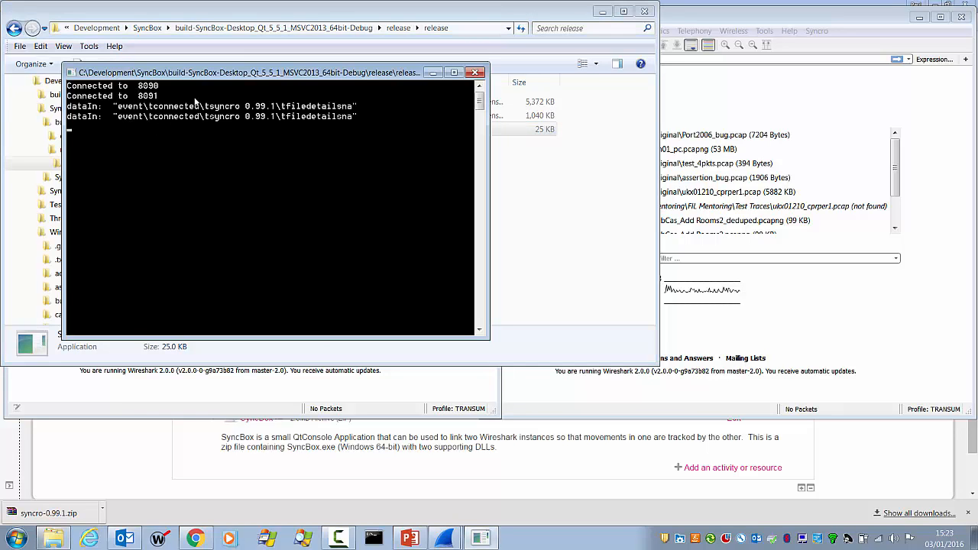
left_click_drag(256, 75, 426, 248)
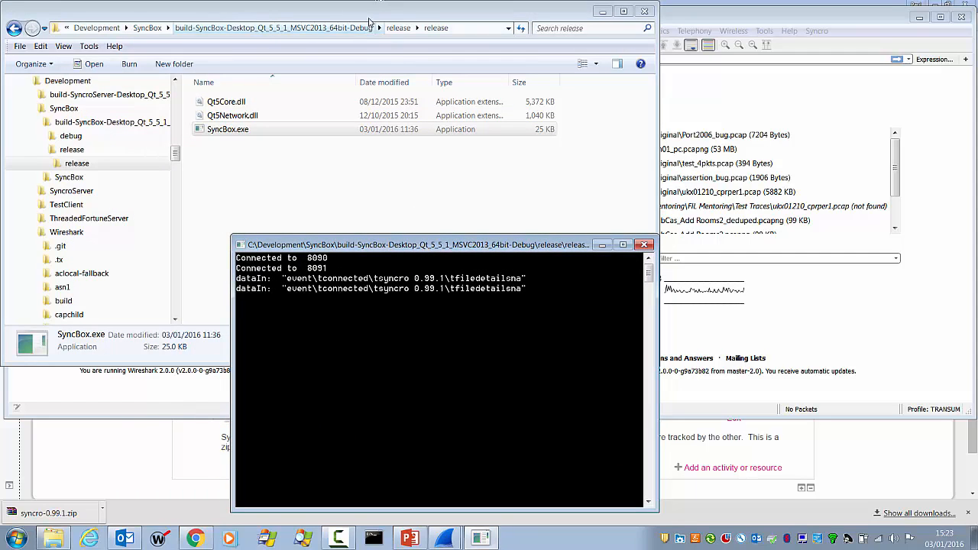
- Open the recent Port2006_bug.pcap capture in both Wireshark instances
key("alt+Tab")
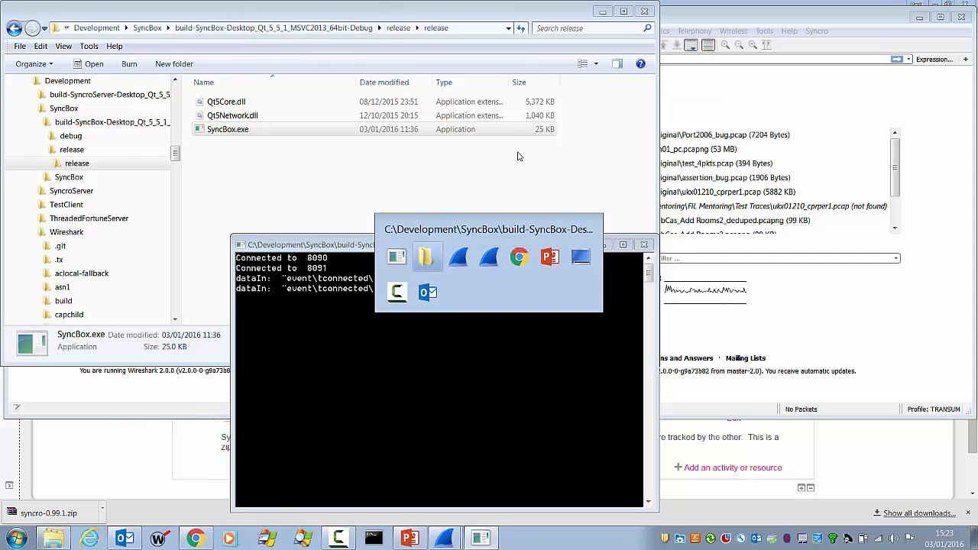
double_click(236, 137)
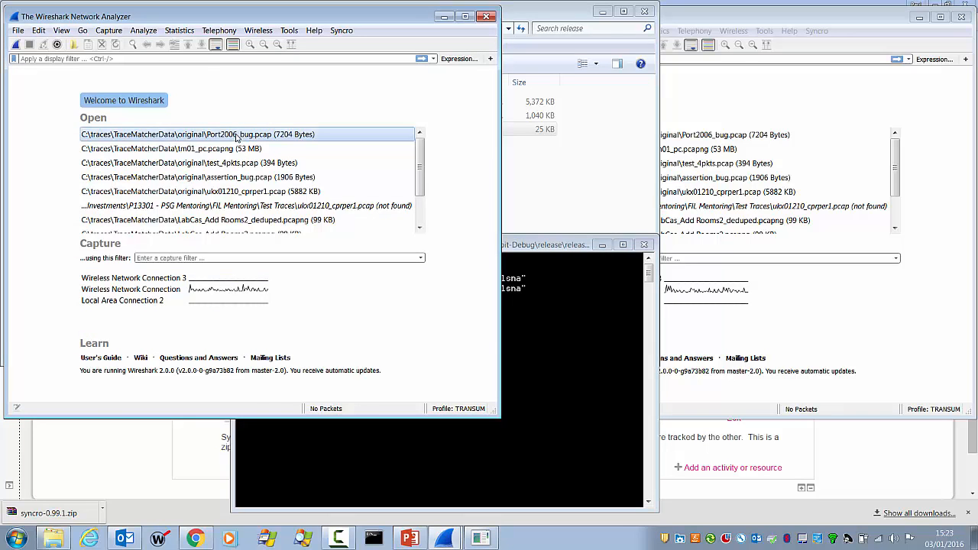
key("alt+Tab")
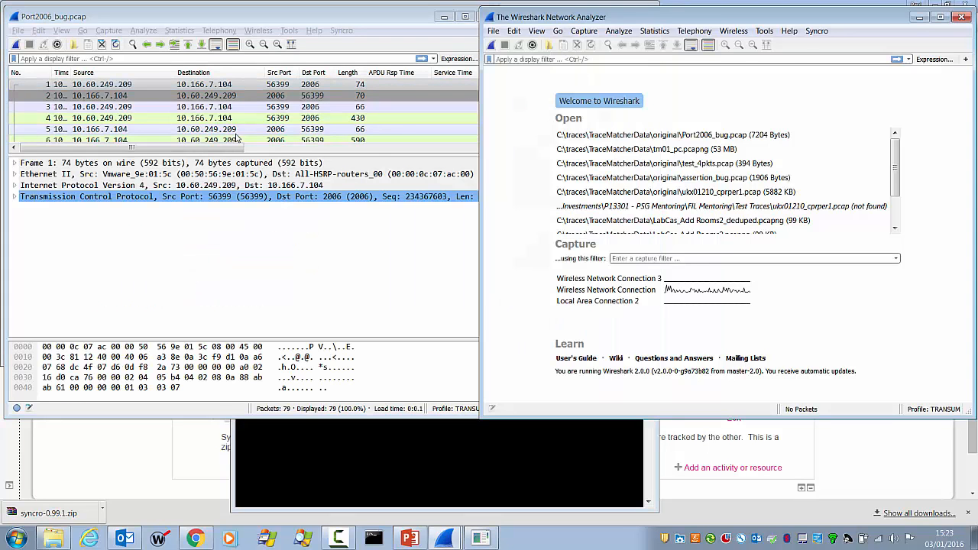
double_click(573, 138)
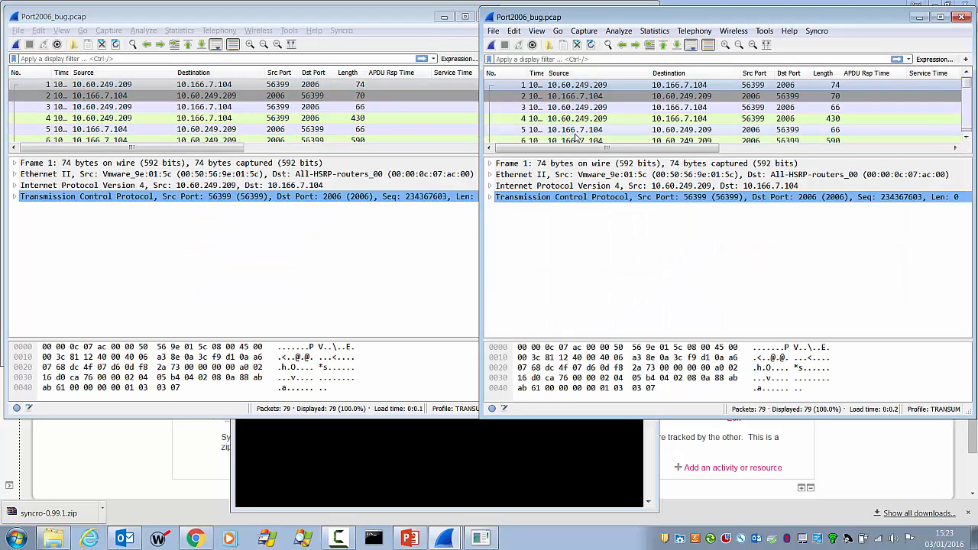
- Step through frames 2 to 11 in the port 8091 Wireshark instance to test that the other instance follows
left_click(113, 97)
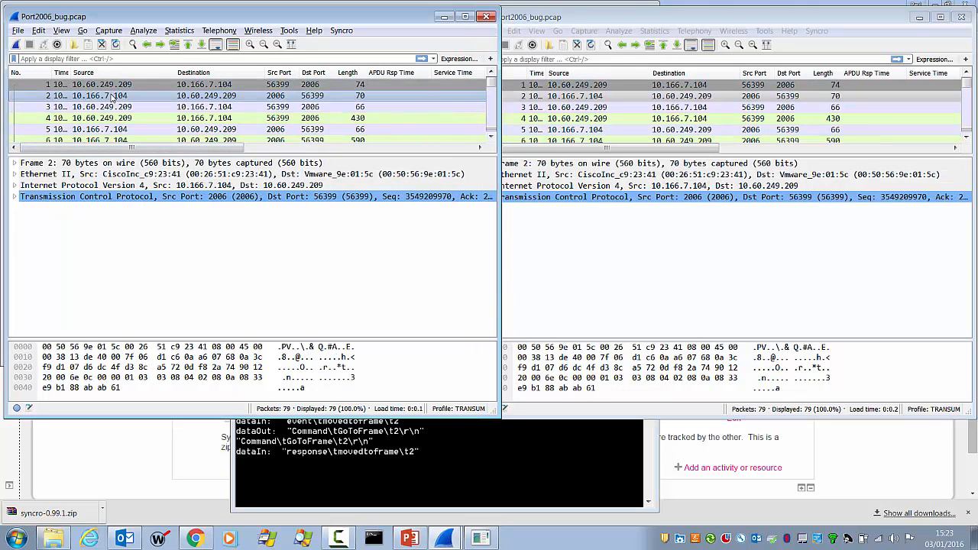
key("Down")
key("Down")
key("Down")
key("Down")
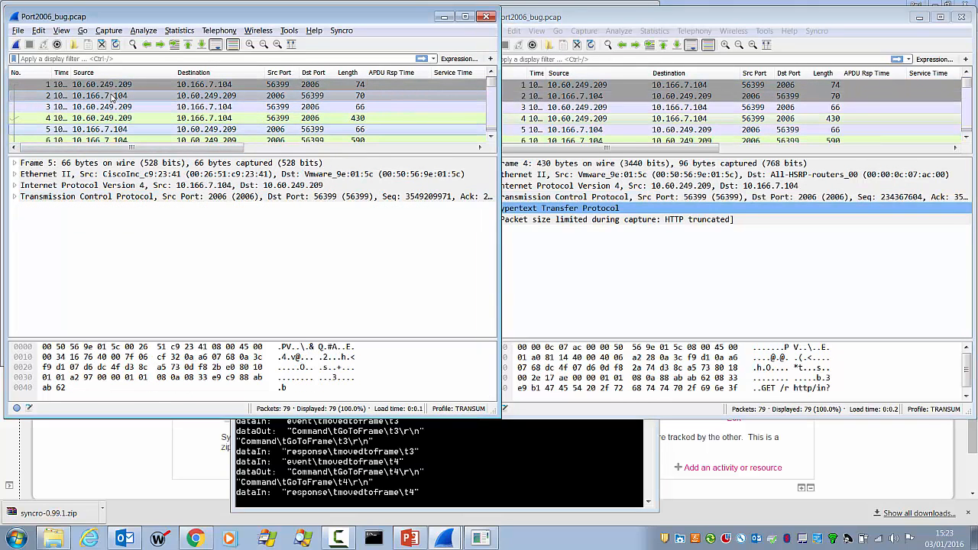
key("Down")
key("Down")
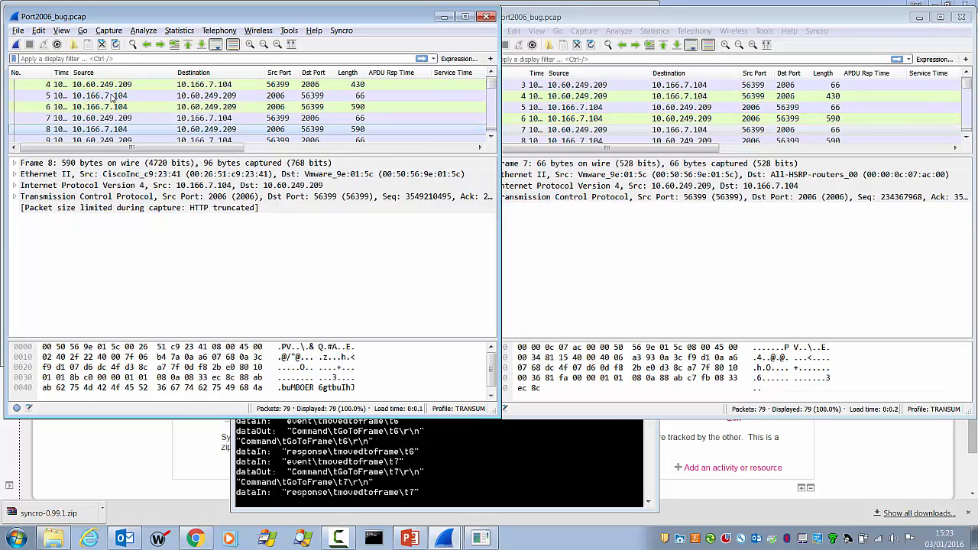
key("Down")
key("Down")
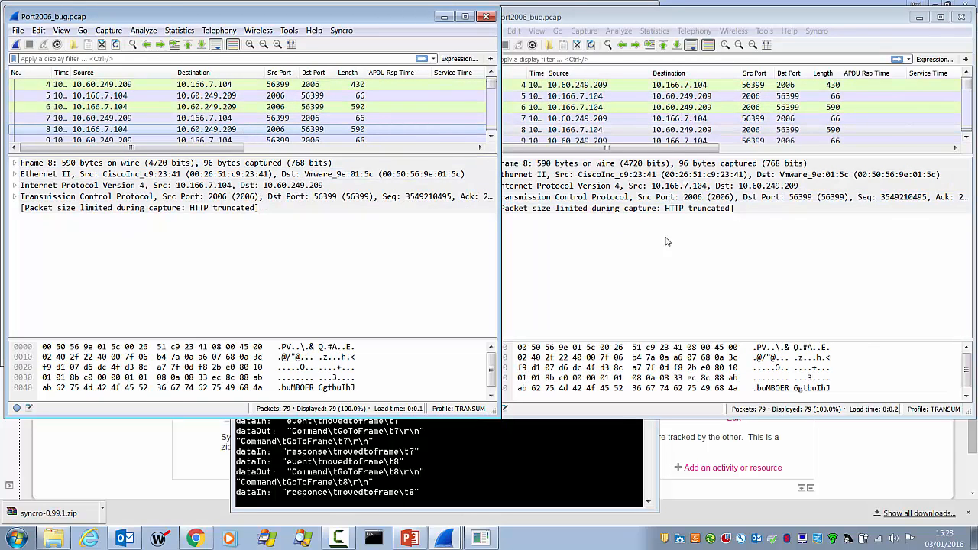
key("Down")
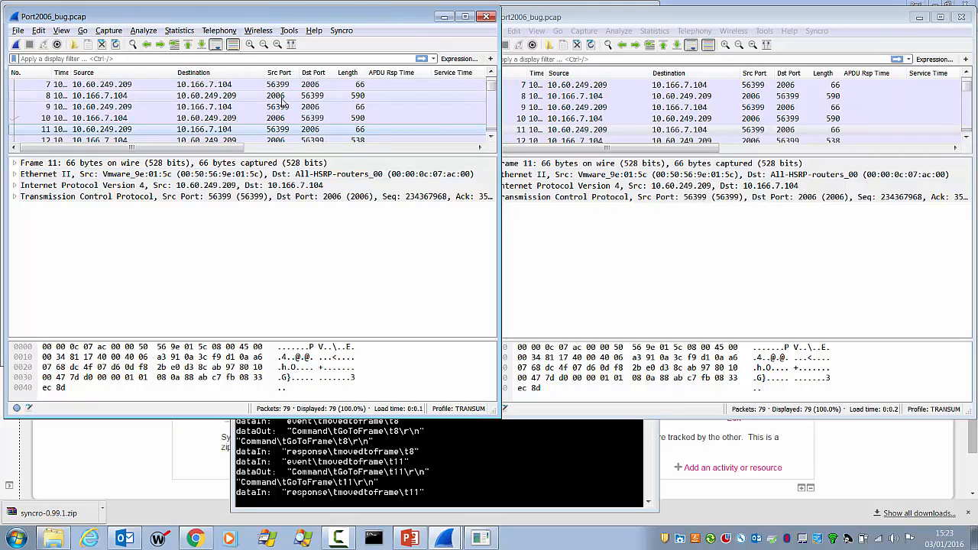
- Select frame 8 in the second Wireshark instance, move up to frame 6 and down to frame 13 to test syncing in reverse
left_click_drag(764, 16, 746, 16)
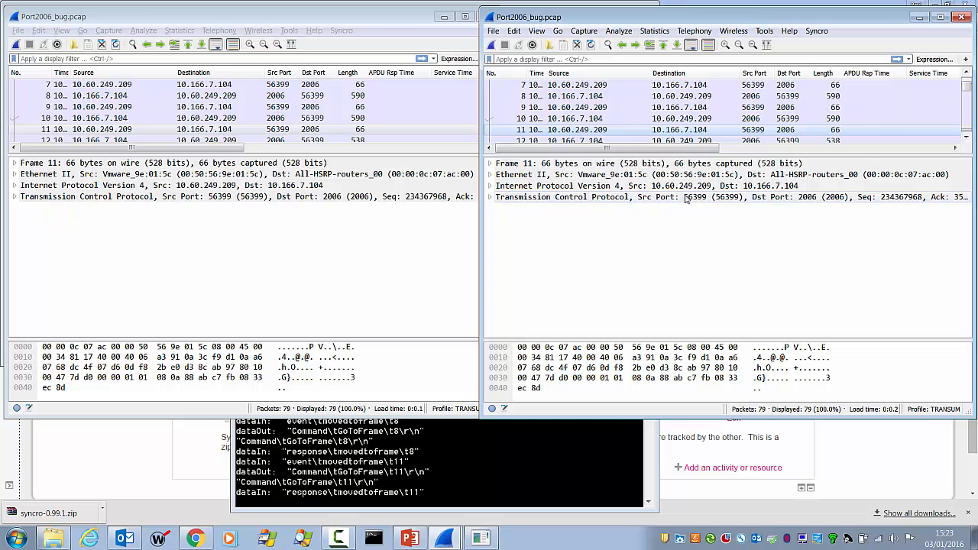
left_click(596, 98)
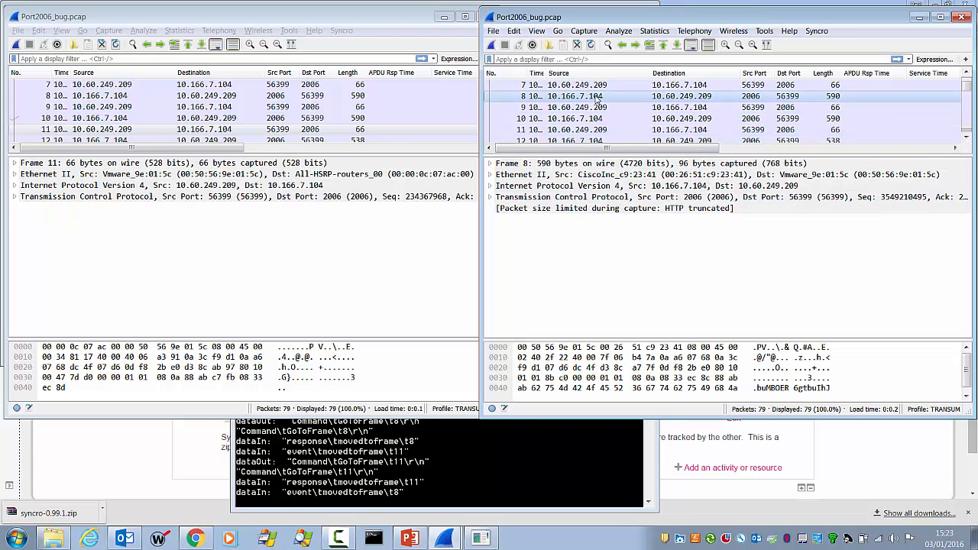
key("Up")
key("Up")
key("Down")
key("Down")
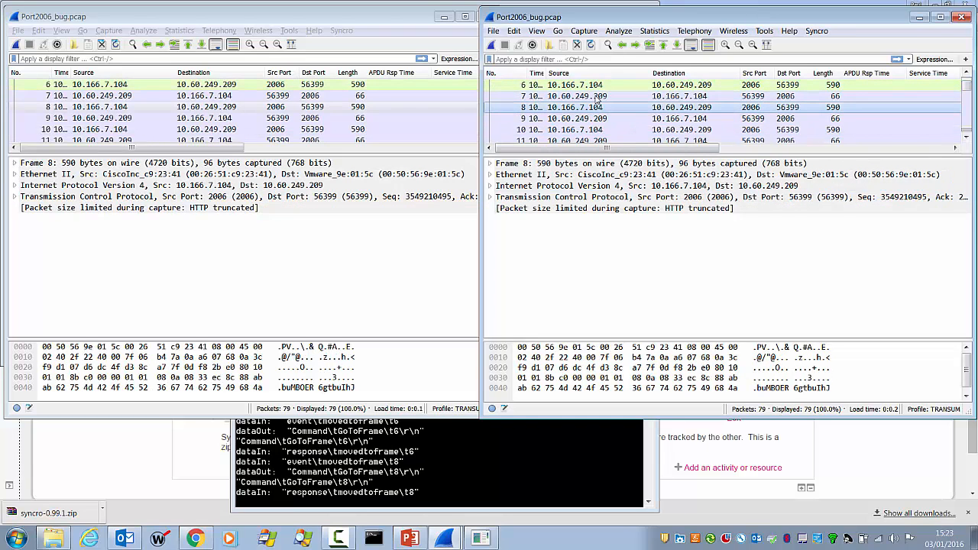
key("Down")
key("Down")
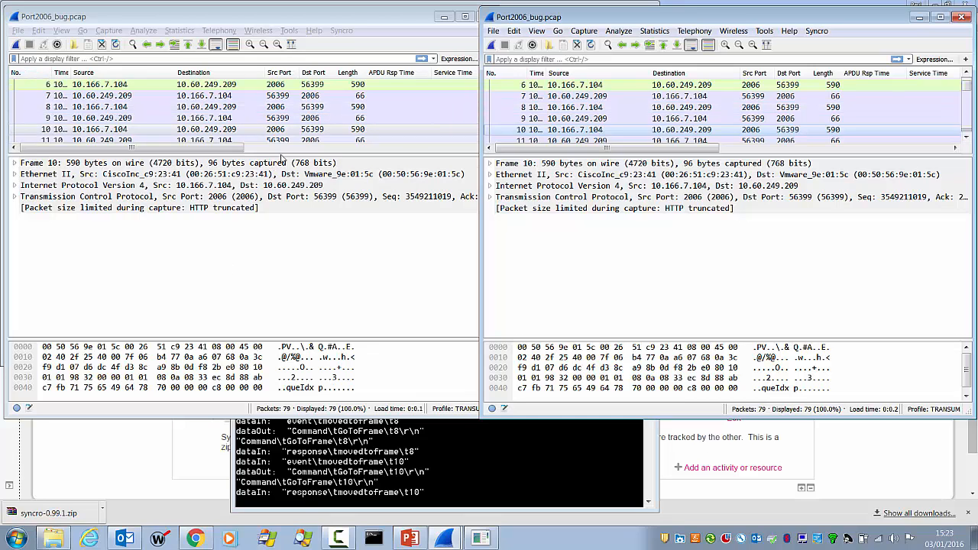
key("Down")
key("Down")
key("Down")
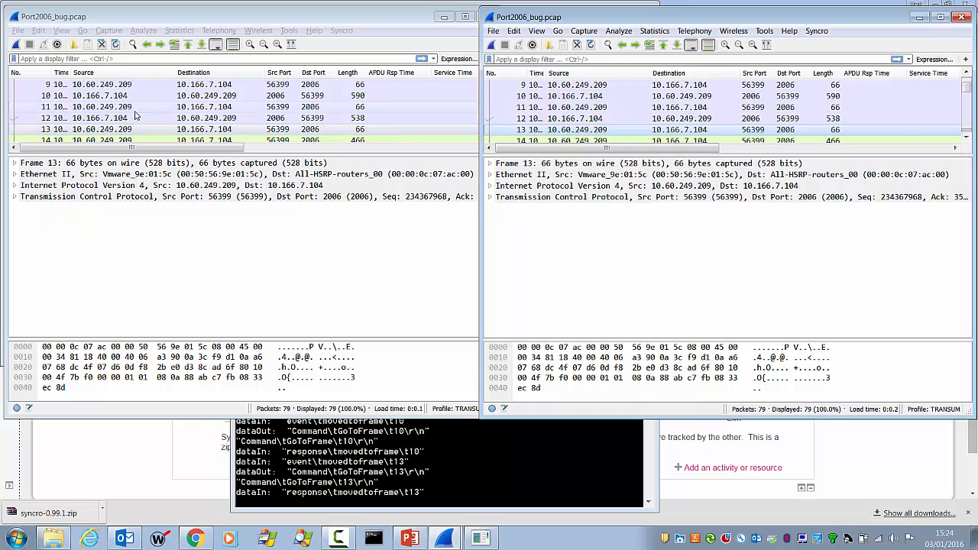
- Select frame 12 in the port 8091 Wireshark instance and frame 38 in the other instance to test syncing across a larger jump
left_click(79, 118)
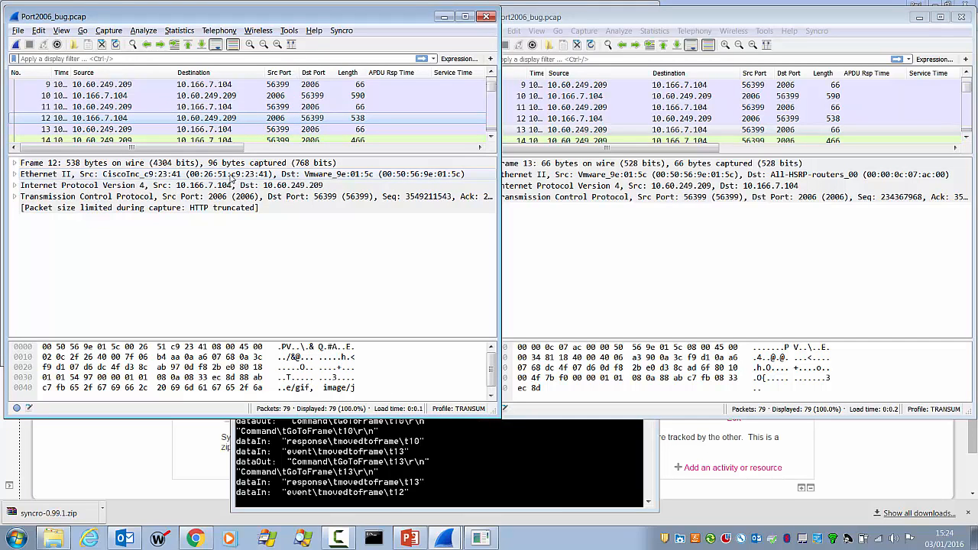
left_click(965, 123)
left_click(965, 122)
left_click(965, 122)
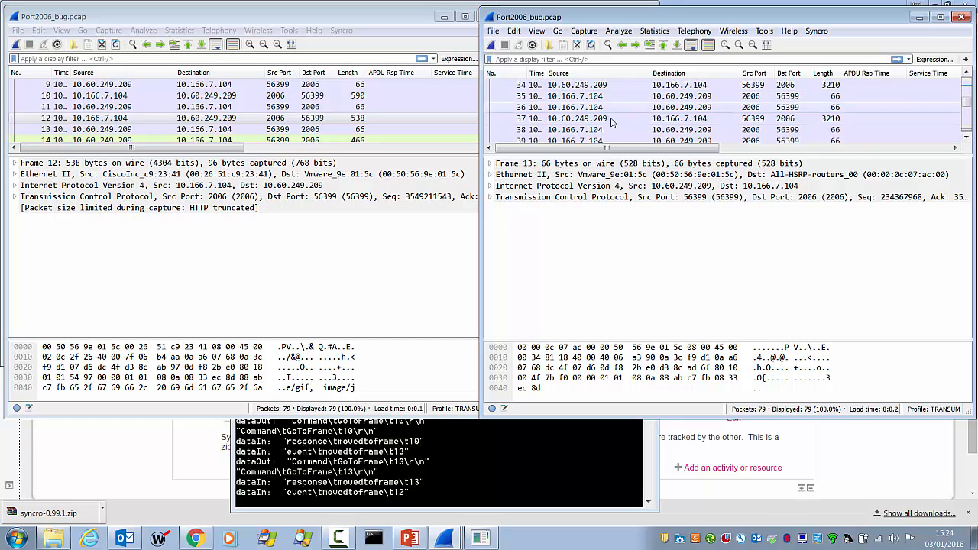
left_click(591, 132)
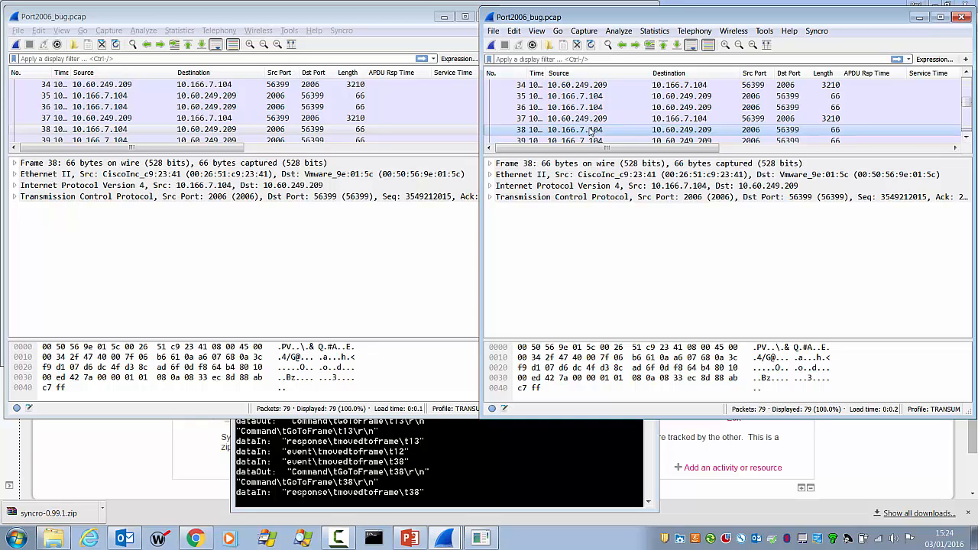
- Bring the SyncBox console window forward to examine the events, commands and responses exchanged between the Wireshark instances
left_click(483, 490)
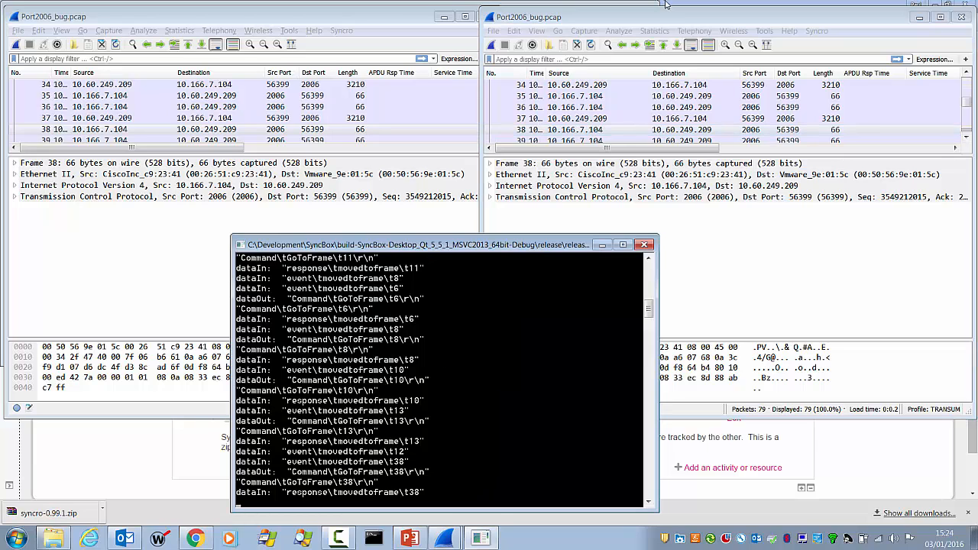
left_click(653, 25)
left_click(379, 24)
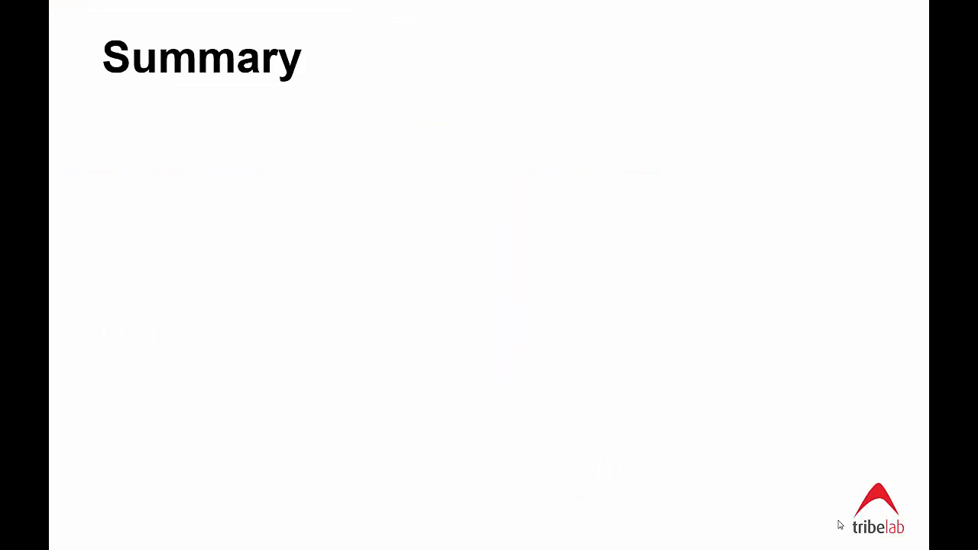
left_click(840, 526)
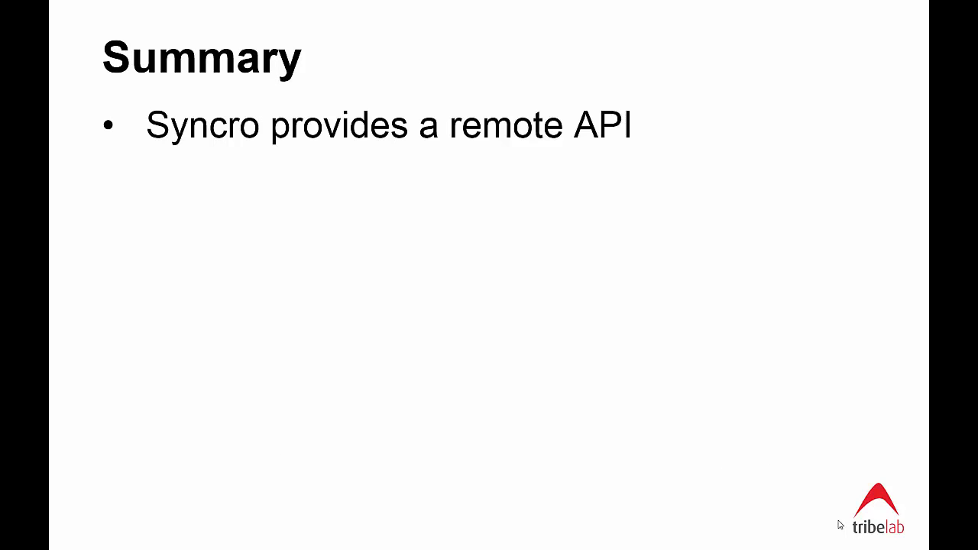